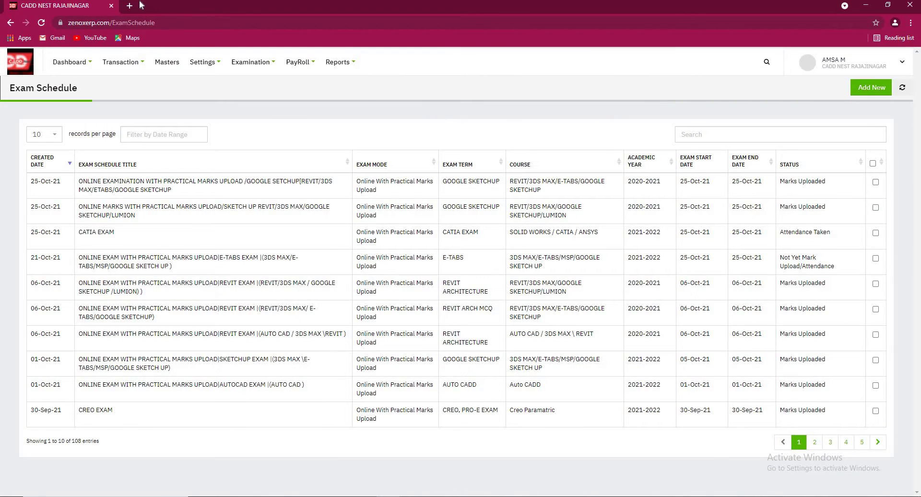
Step: Search 'CEALING DESIGN' in a new Chrome tab, then minimize Chrome to return to Revit
left_click(129, 7)
left_click(156, 25)
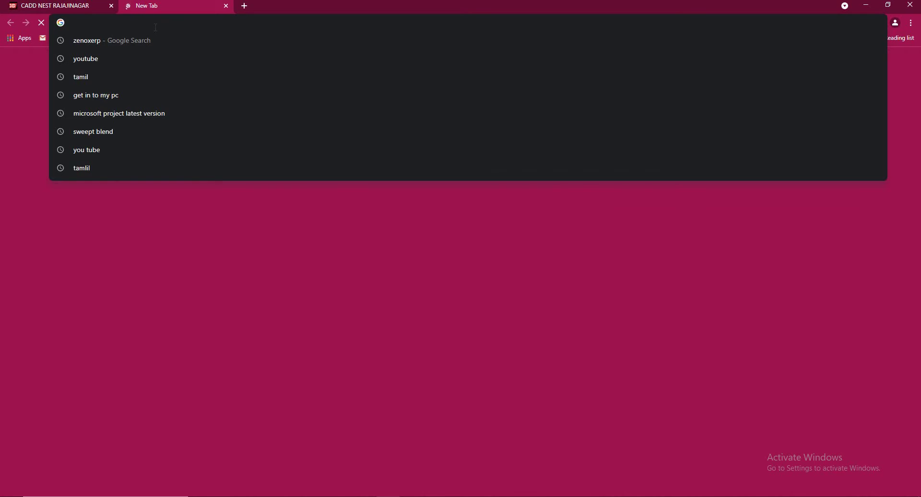
type("CEALING DESIGN")
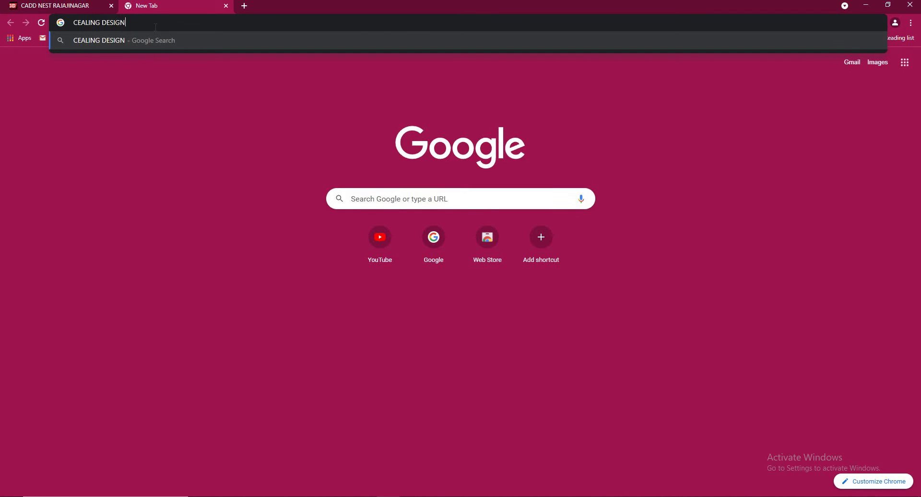
key("Return")
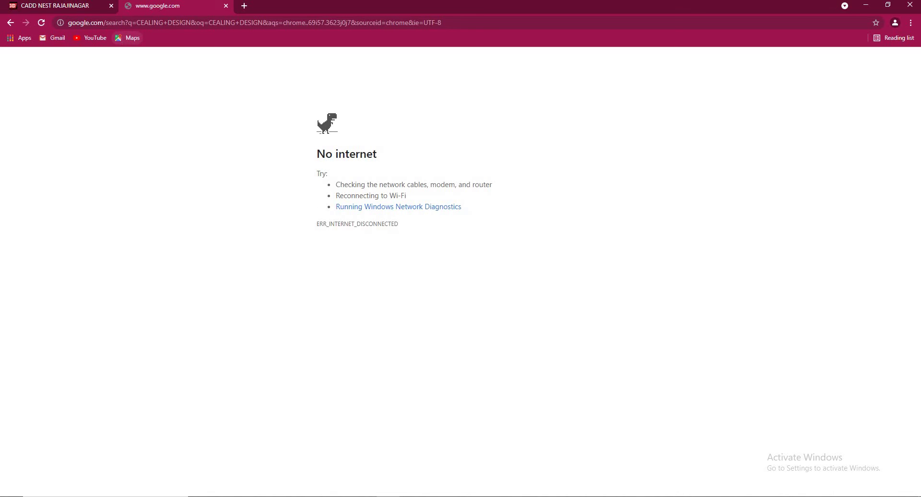
left_click(866, 6)
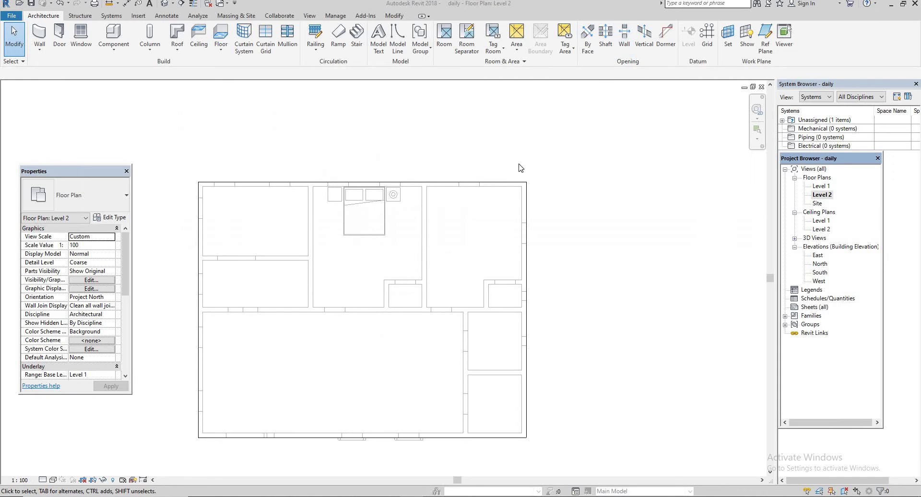
Step: Zoom out and open Ceiling Plans > Level 1 from the Project Browser
scroll(444, 233, "down", 2)
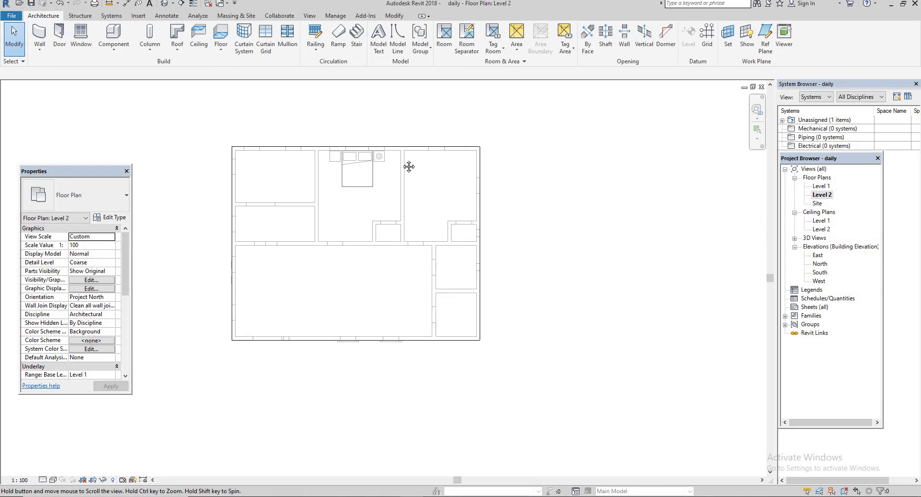
scroll(411, 165, "down", 1)
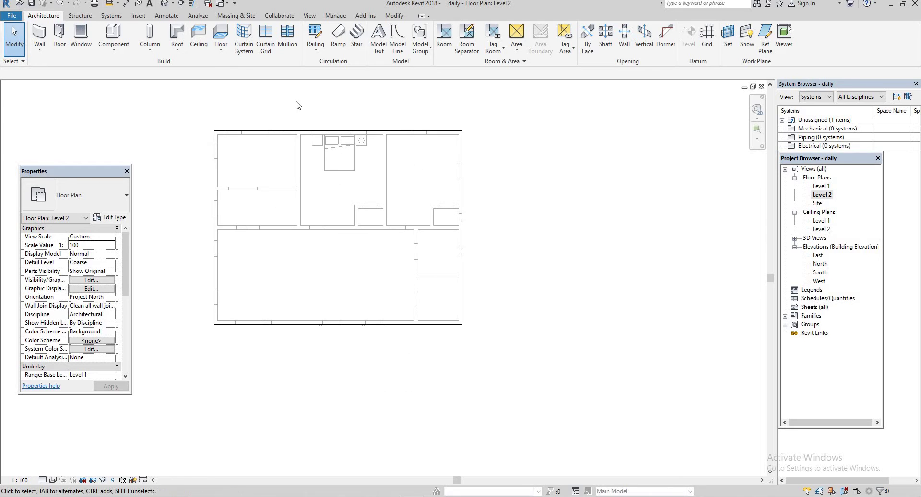
double_click(822, 220)
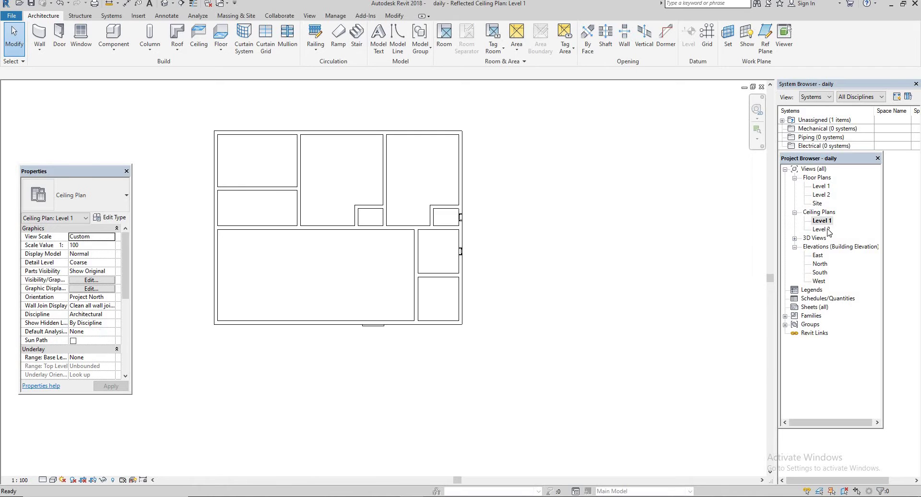
left_click(197, 37)
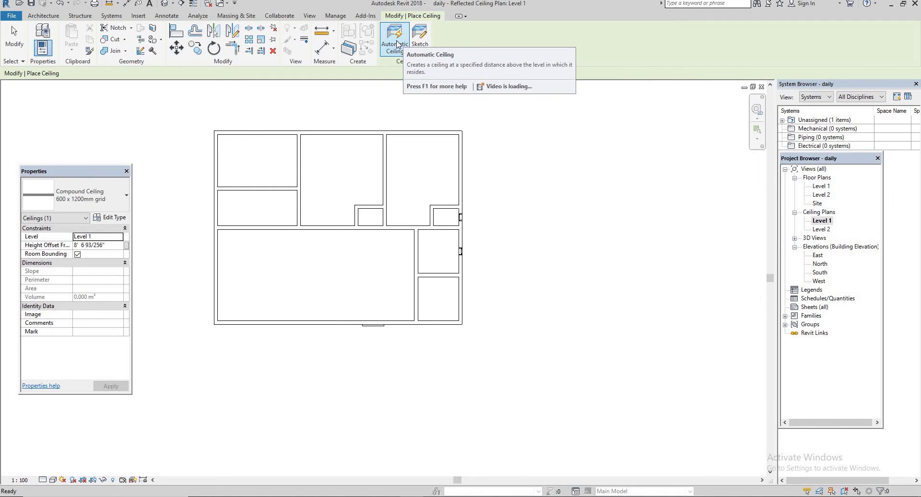
left_click(289, 262)
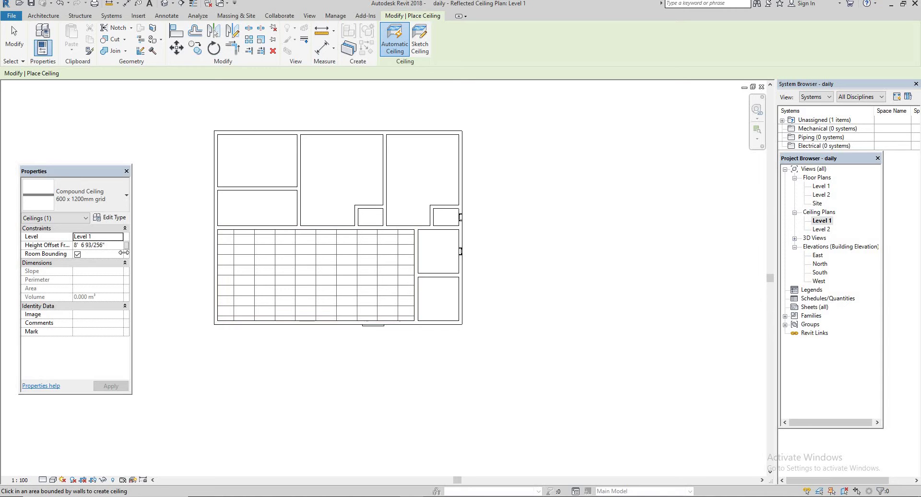
left_click(109, 246)
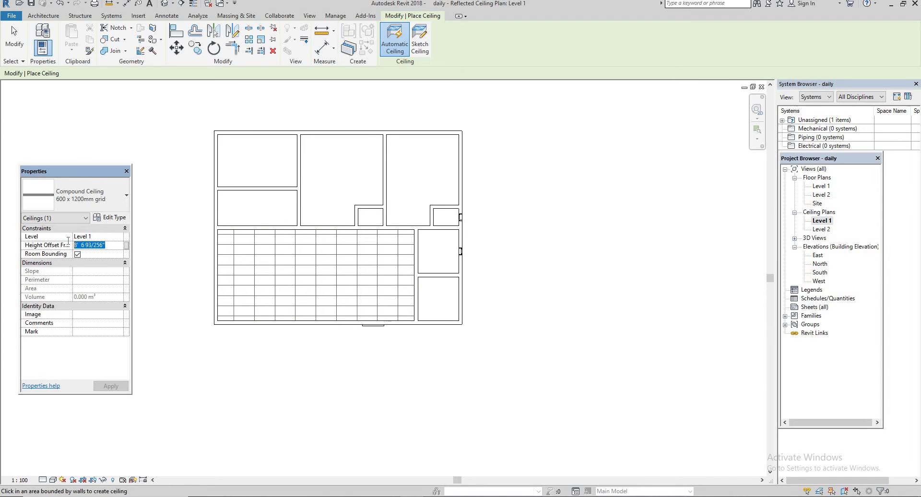
key("Escape")
key("Escape")
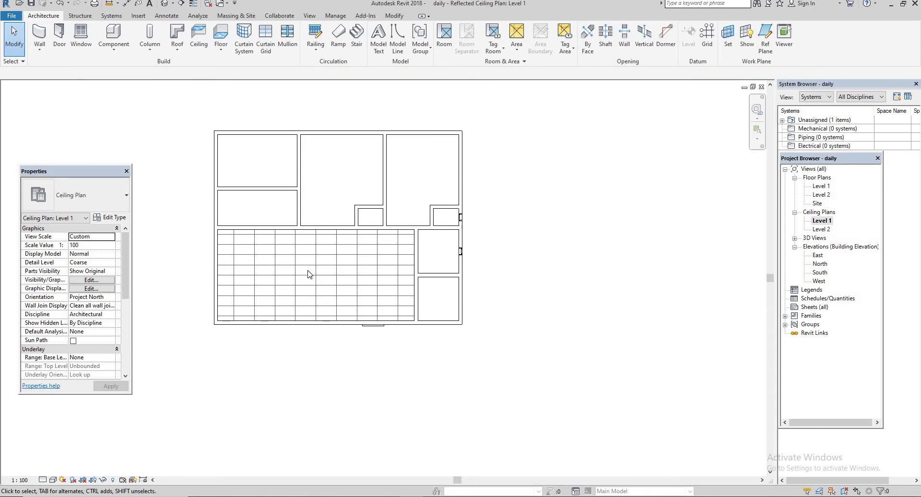
key("ctrl+z")
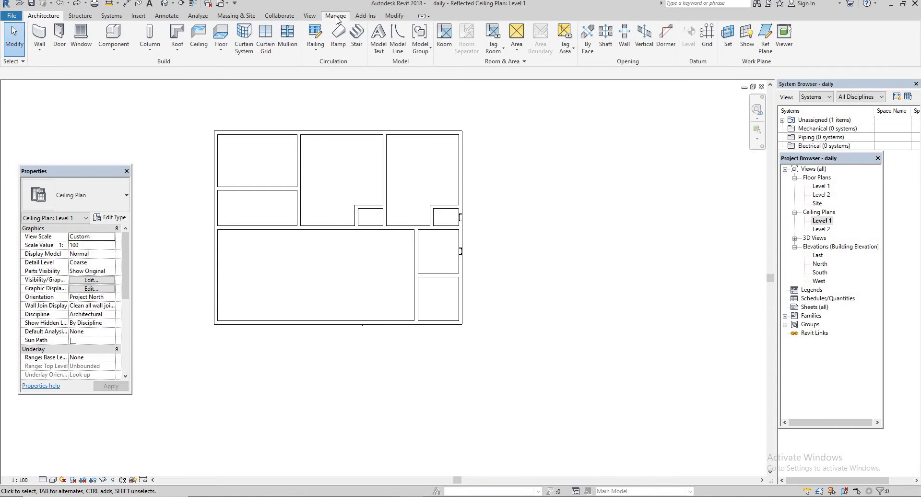
Step: Place a 600 x 1200mm grid ceiling at 9' 6" offset in the lower-left room, then view it in 3D
left_click(207, 33)
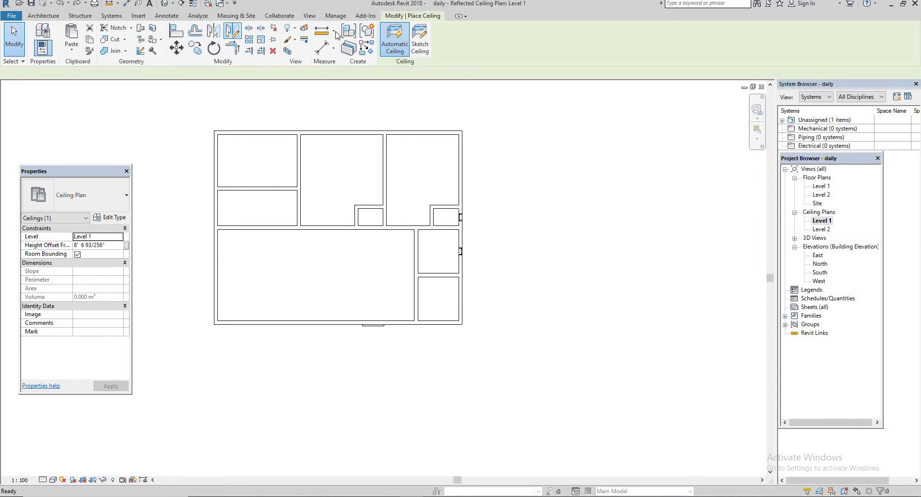
left_click(113, 245)
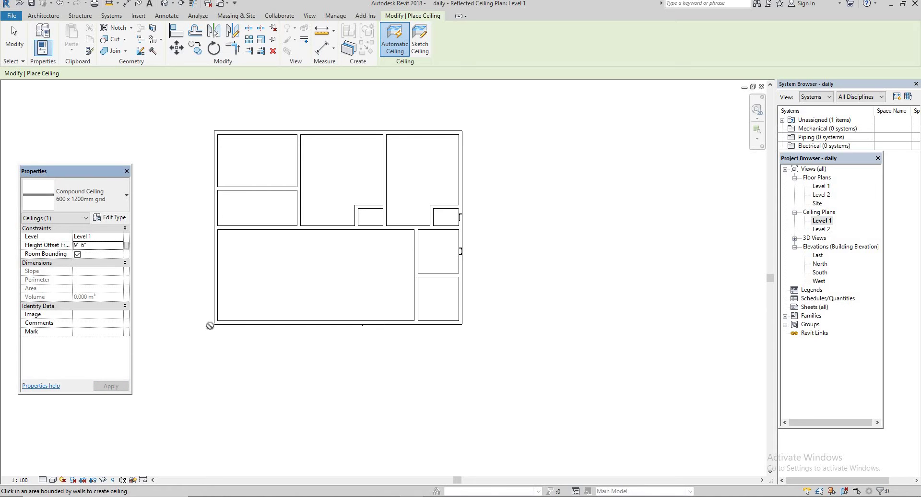
left_click(335, 273)
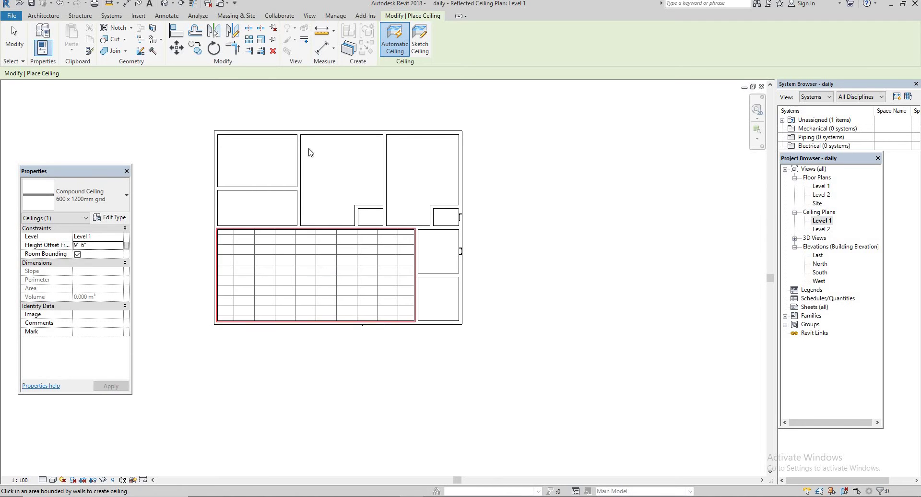
left_click(165, 5)
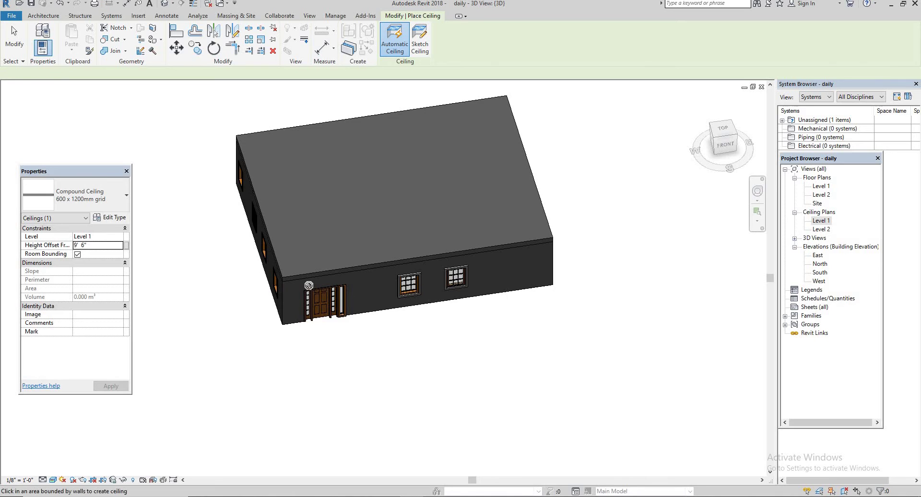
Step: Temporarily hide the building's front wall in the 3D view
key("Escape")
key("Escape")
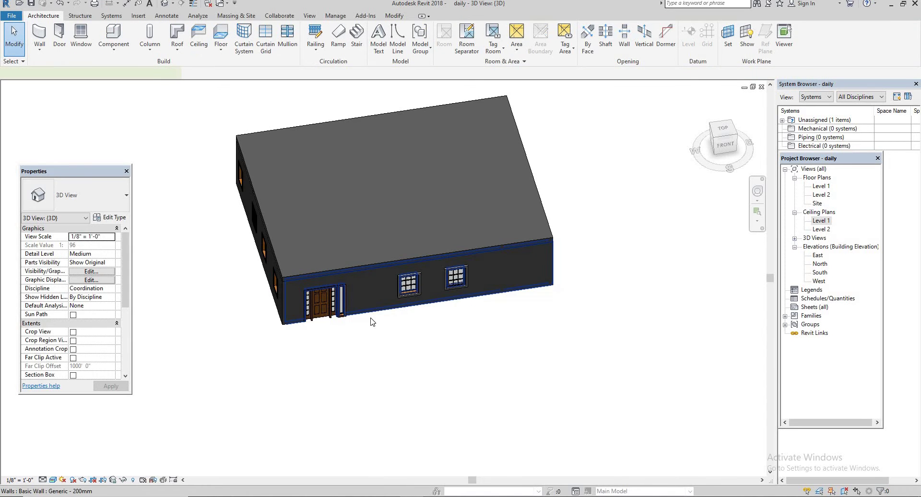
left_click(372, 313)
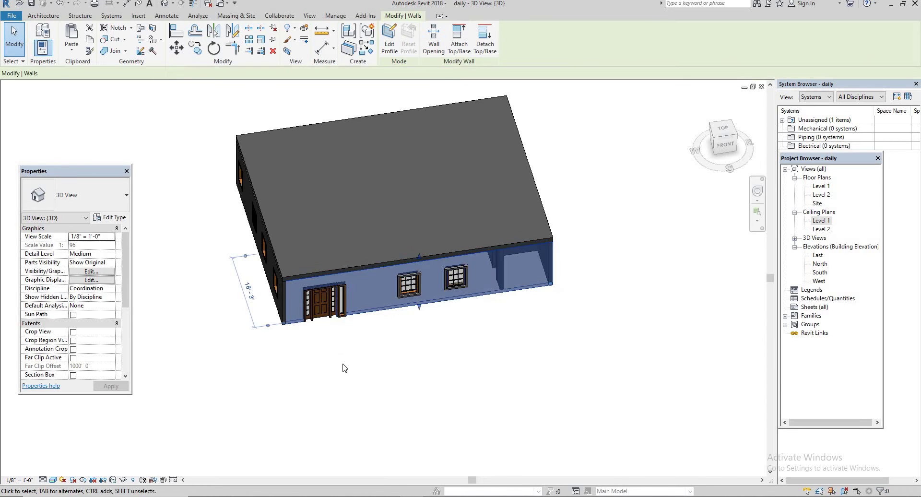
left_click(128, 482)
left_click(159, 458)
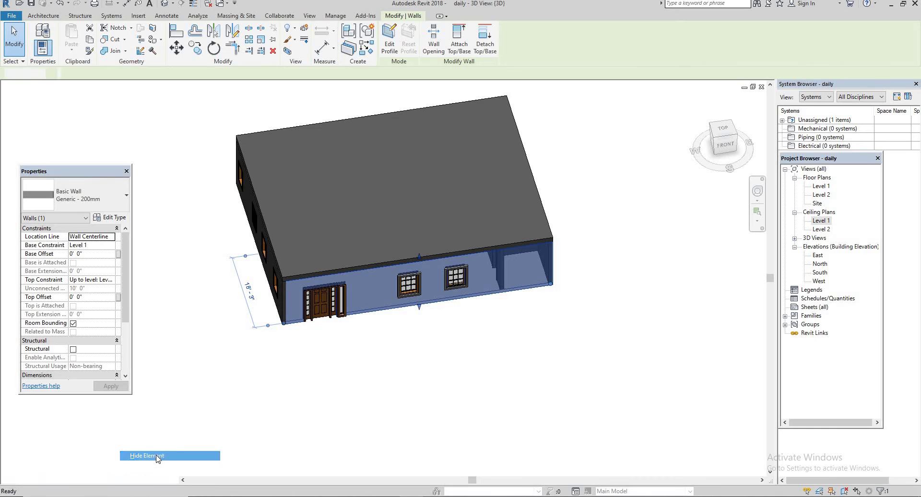
Step: Orbit to inspect the new ceiling, then return to the Level 1 ceiling plan
left_click(399, 343)
mouse_move(399, 341)
middle_mouse_down("shift")
mouse_move(480, 162)
mouse_move(379, 204)
mouse_move(351, 322)
middle_mouse_up("shift")
scroll(380, 208, "up", 3)
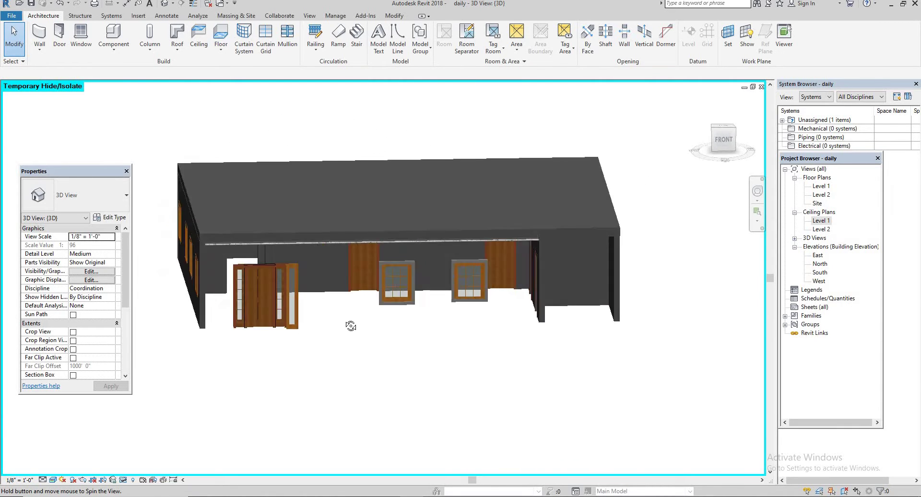
double_click(821, 221)
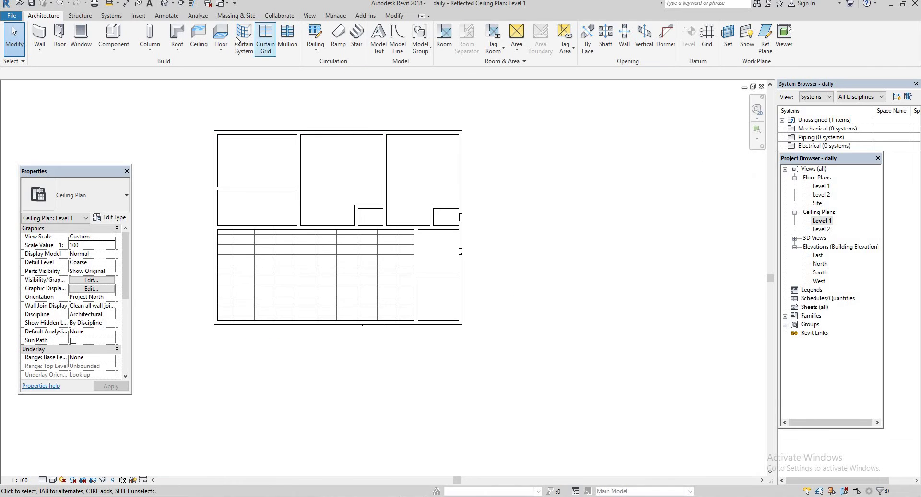
Step: Start a sketched 600 x 1200mm grid ceiling boundary with a 9' 4" height offset
left_click(199, 36)
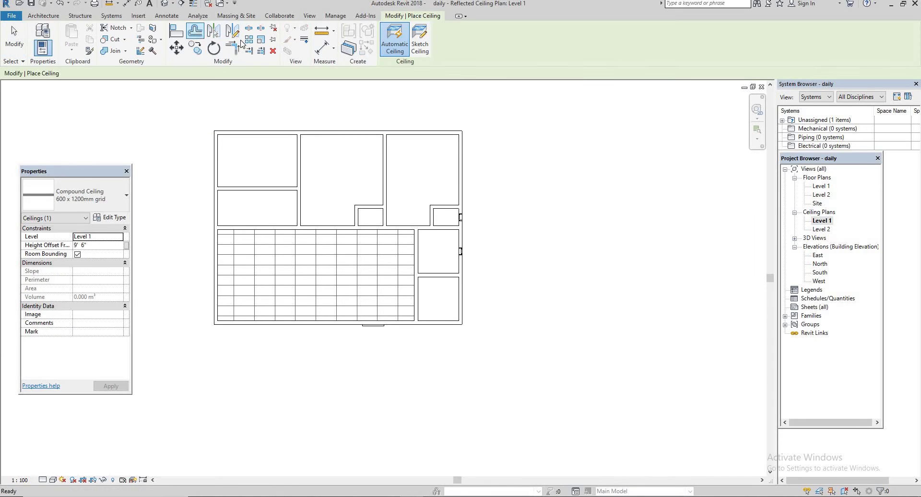
left_click(416, 45)
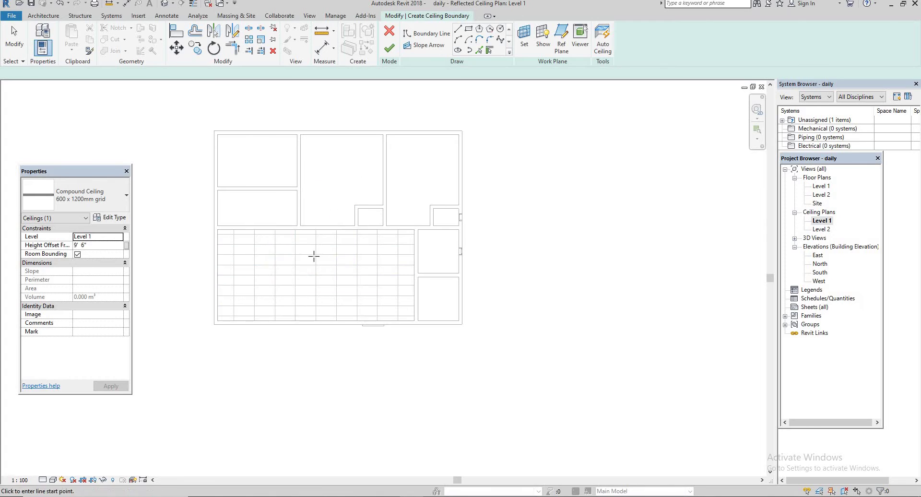
left_click(92, 246)
type("4")
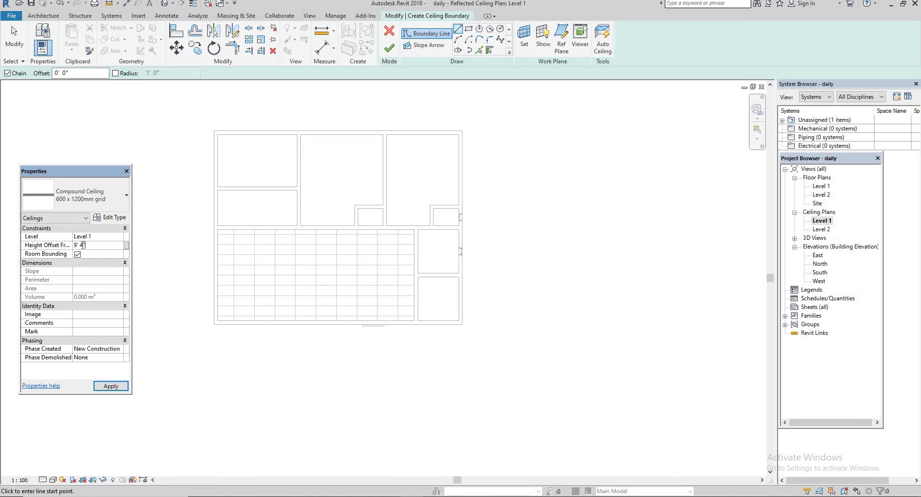
key("Return")
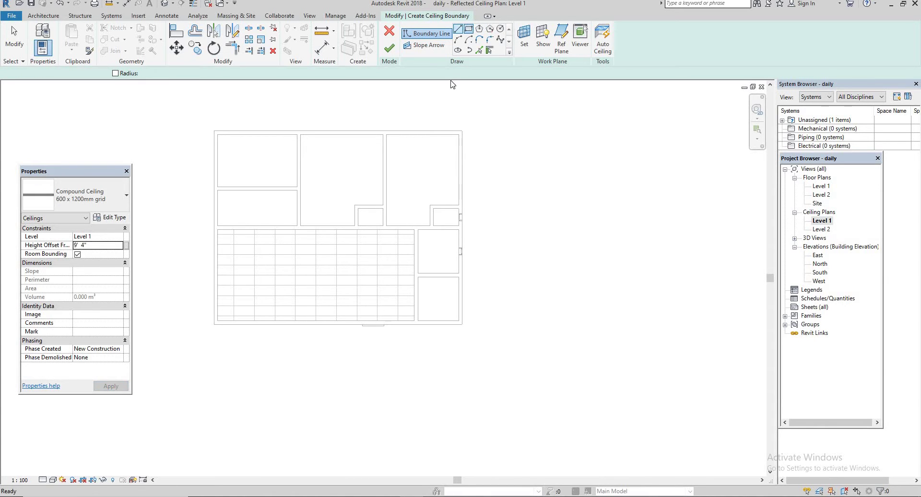
scroll(283, 260, "up", 2)
Step: Sketch a 10' x 10' square boundary and offset its four edges 1' 0" inward
left_click(252, 246)
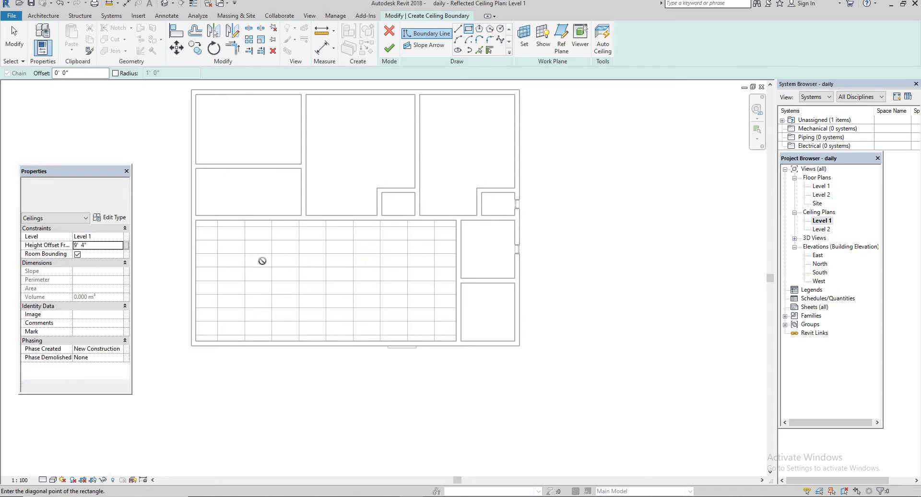
left_click(317, 307)
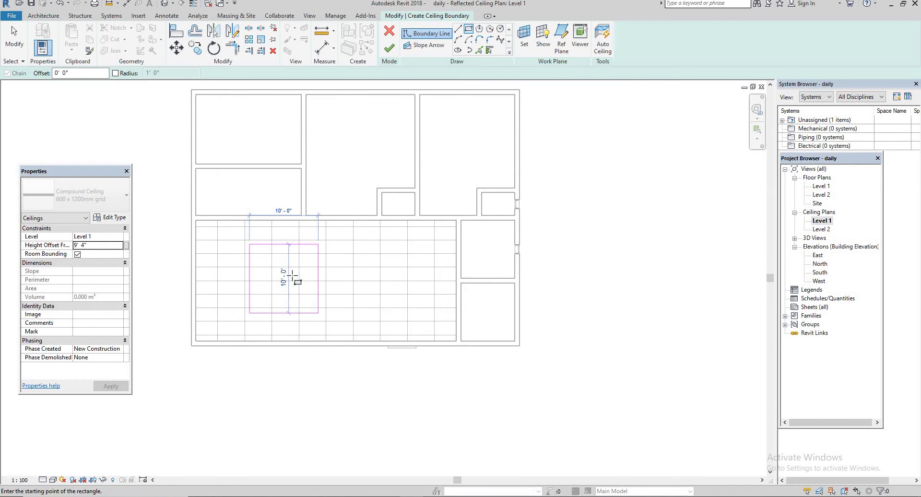
scroll(271, 265, "up", 2)
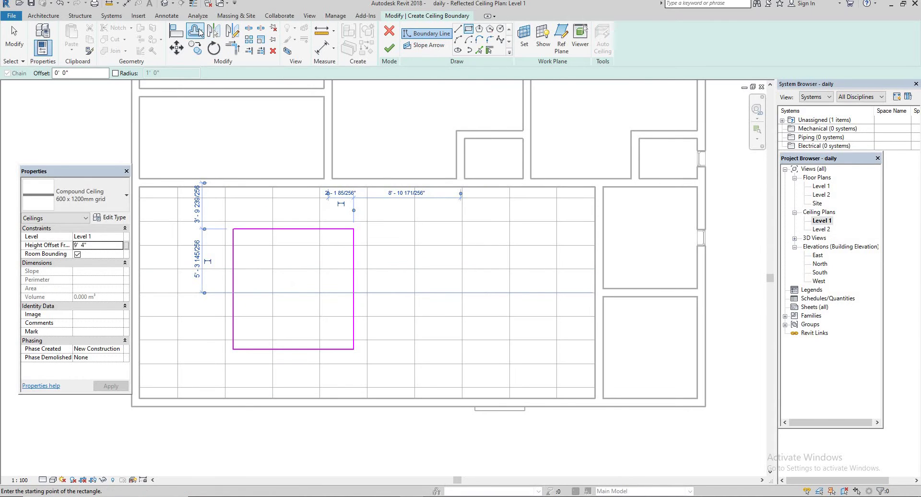
left_click(201, 33)
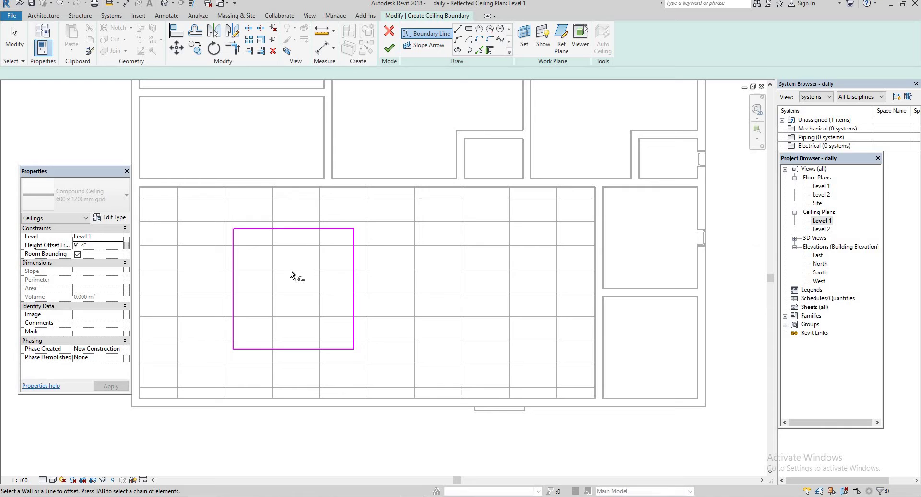
left_click(286, 235)
left_click(237, 269)
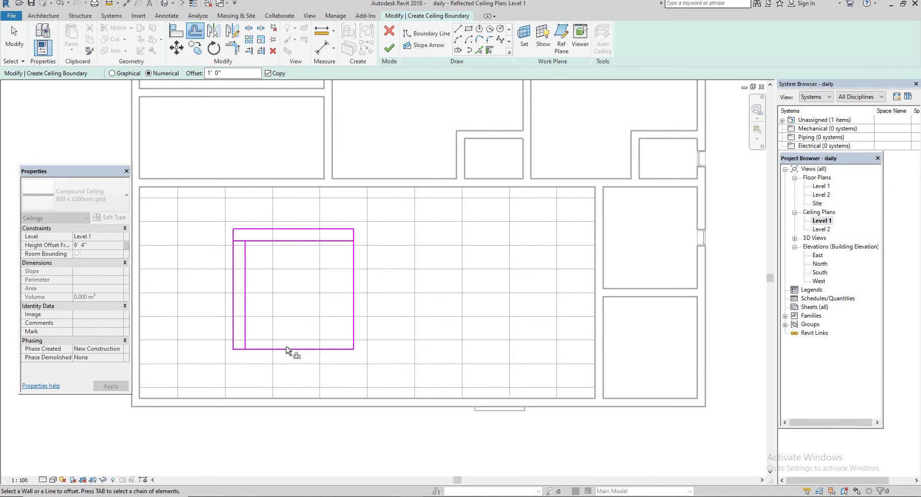
left_click(299, 346)
left_click(355, 307)
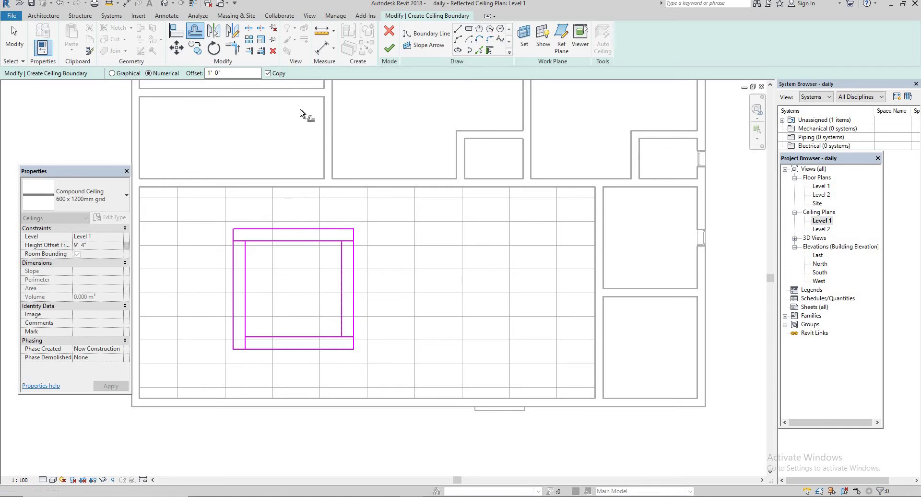
Step: Trim the inner lines into closed corners and select all the sketch lines
left_click(233, 47)
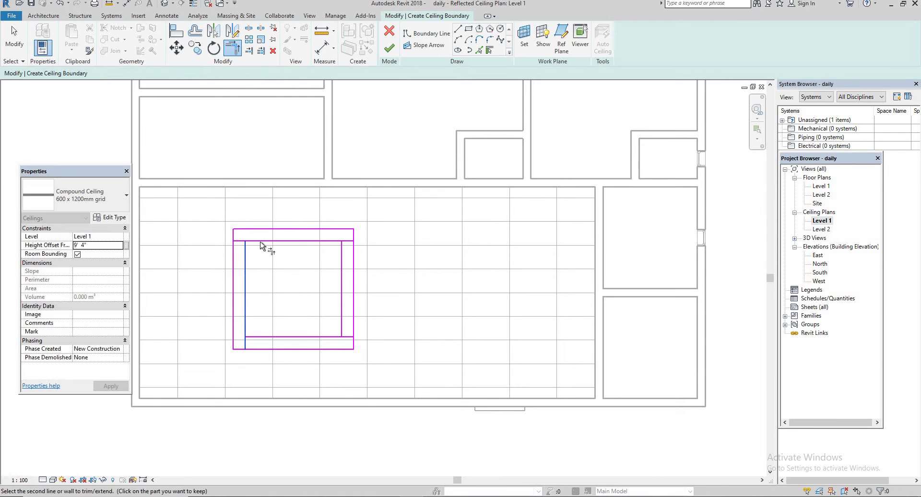
left_click(246, 309)
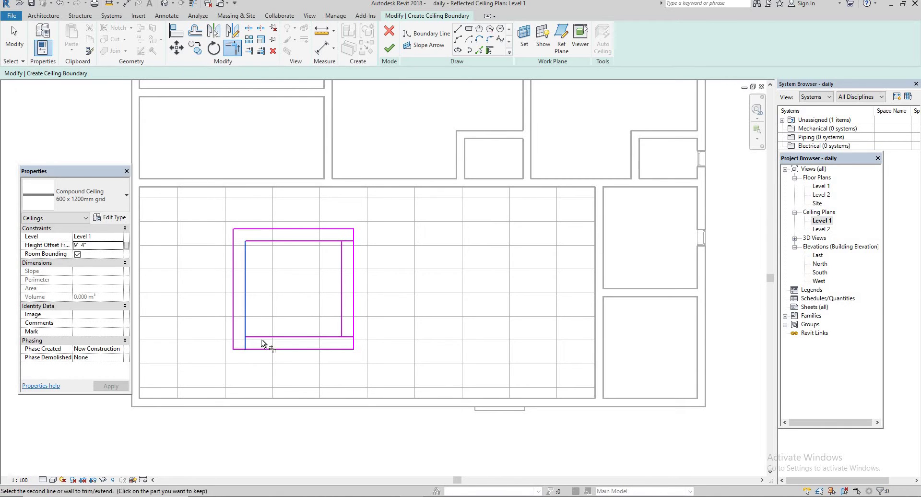
left_click(326, 337)
left_click(341, 298)
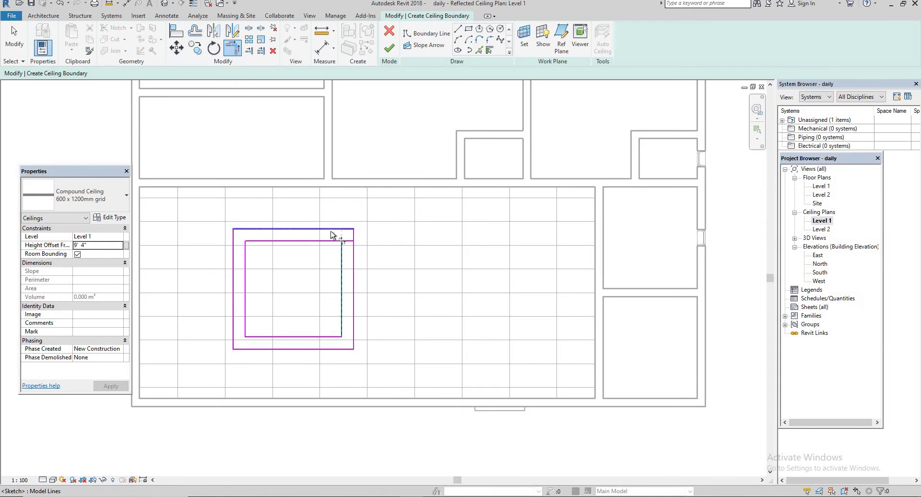
left_click(329, 245)
key("Escape")
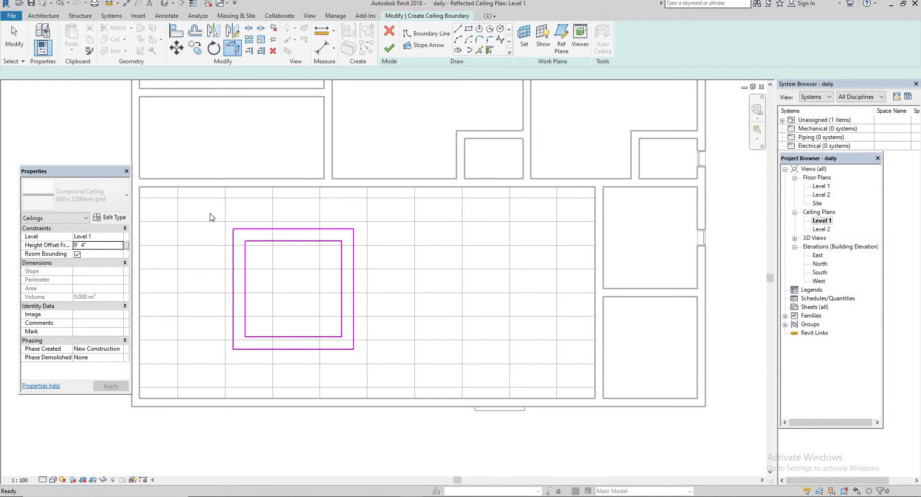
left_click_drag(209, 213, 375, 356)
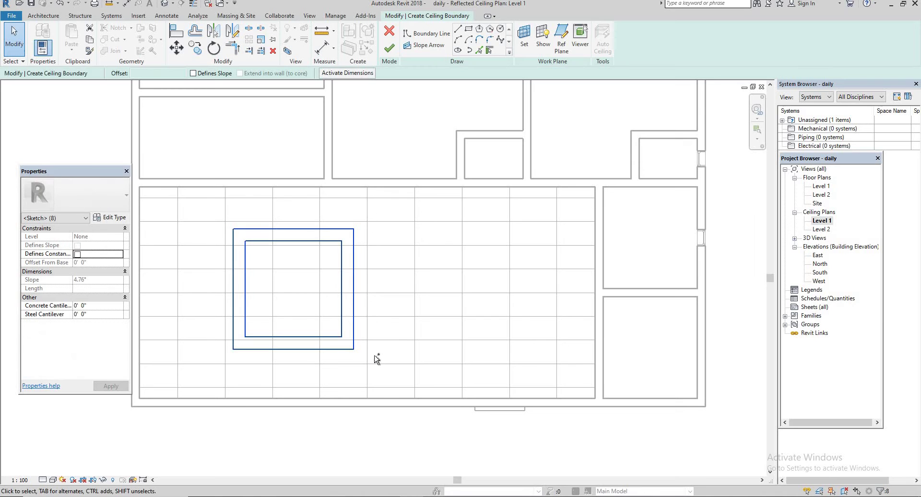
Step: Finish the 3.345 m² ring ceiling and paste a copy of it as a model group
left_click(390, 49)
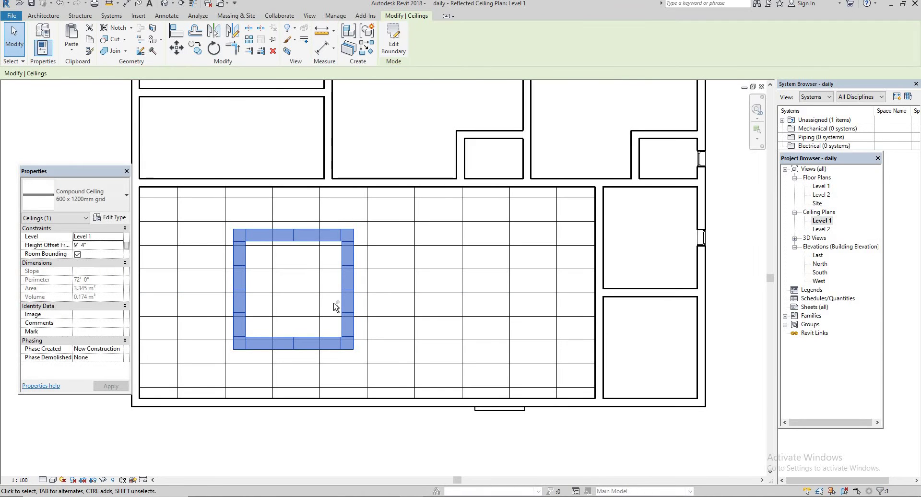
key("m")
key("v")
left_click(320, 347)
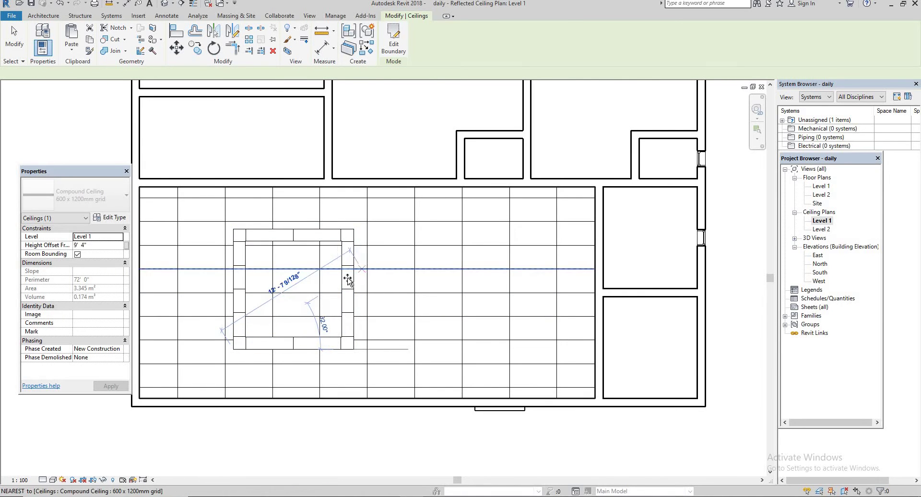
left_click(306, 288)
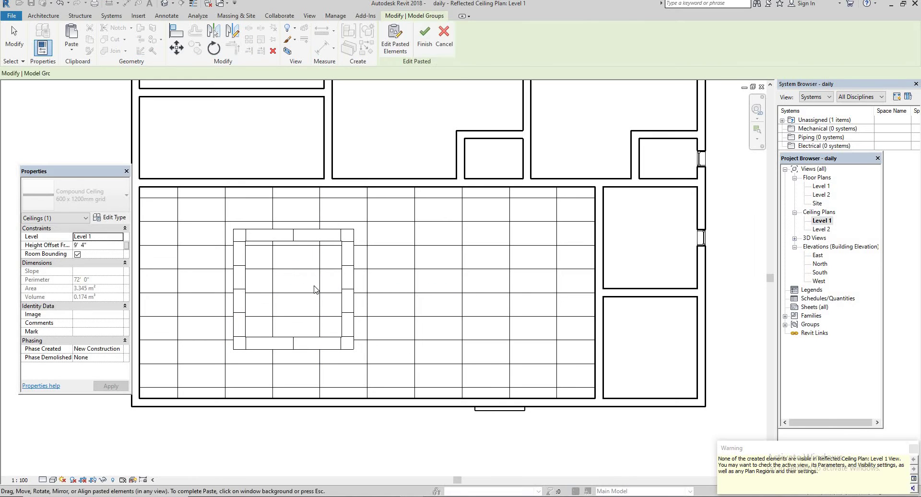
left_click(89, 129)
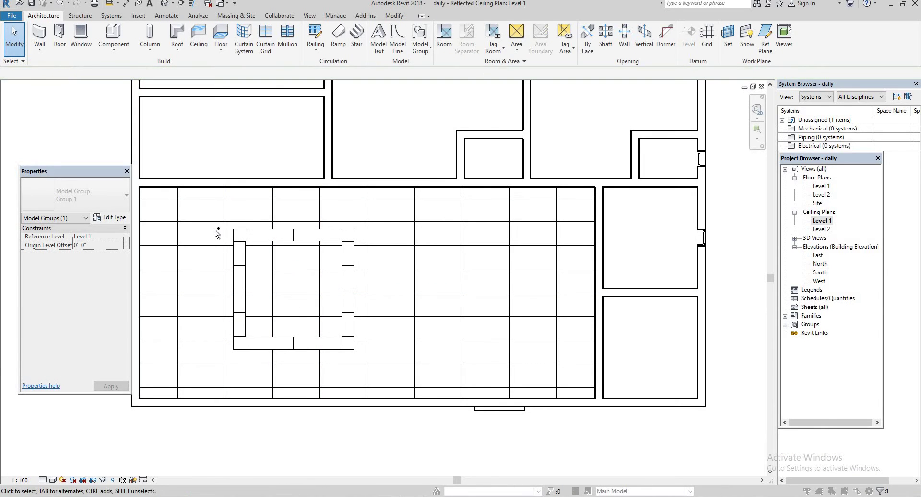
left_click(225, 357)
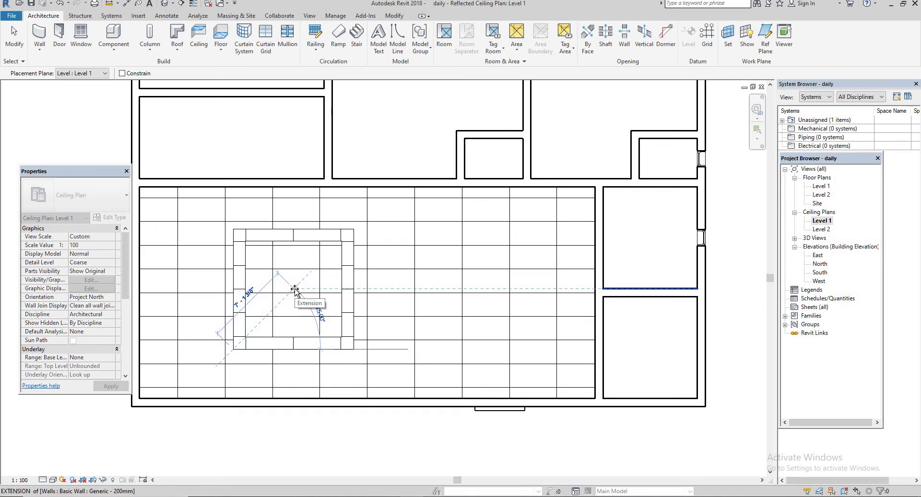
key("Escape")
key("Escape")
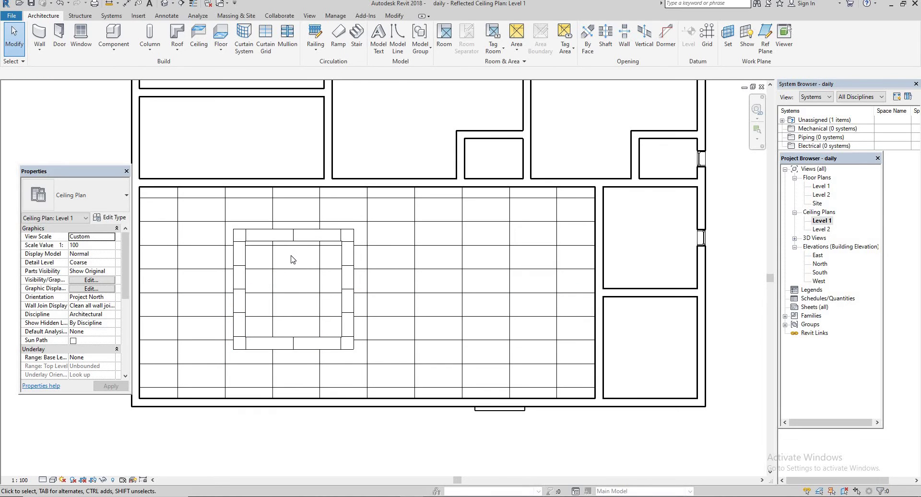
left_click(269, 235)
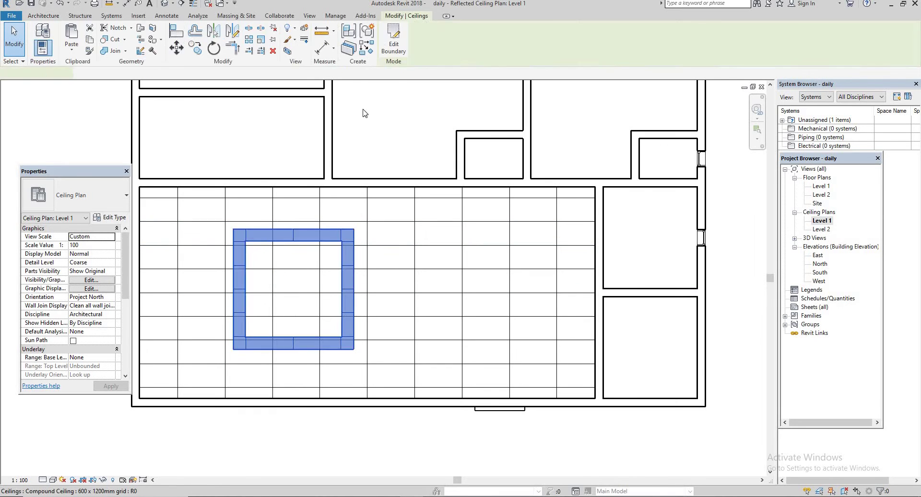
left_click(393, 32)
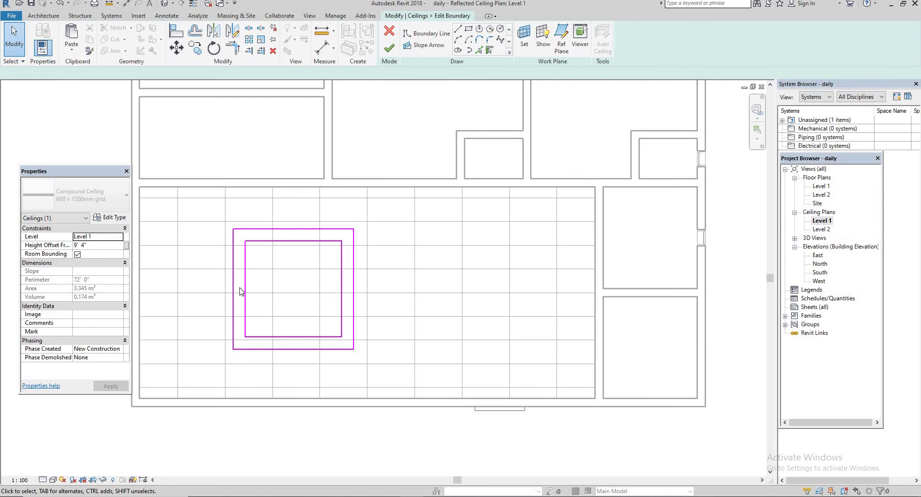
left_click_drag(366, 372, 408, 383)
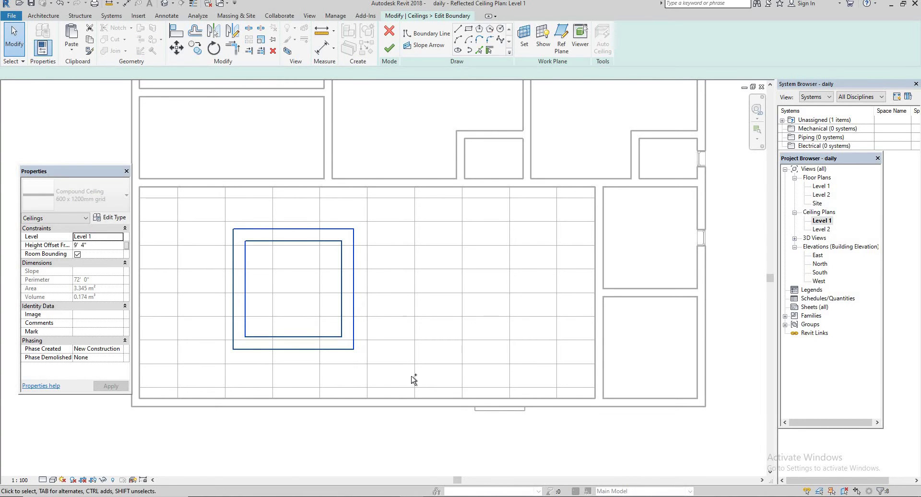
left_click(392, 48)
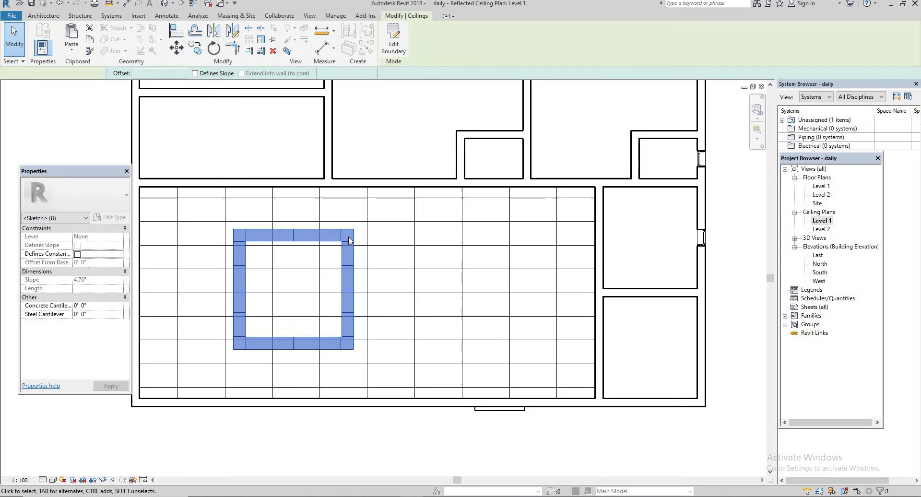
left_click(385, 287)
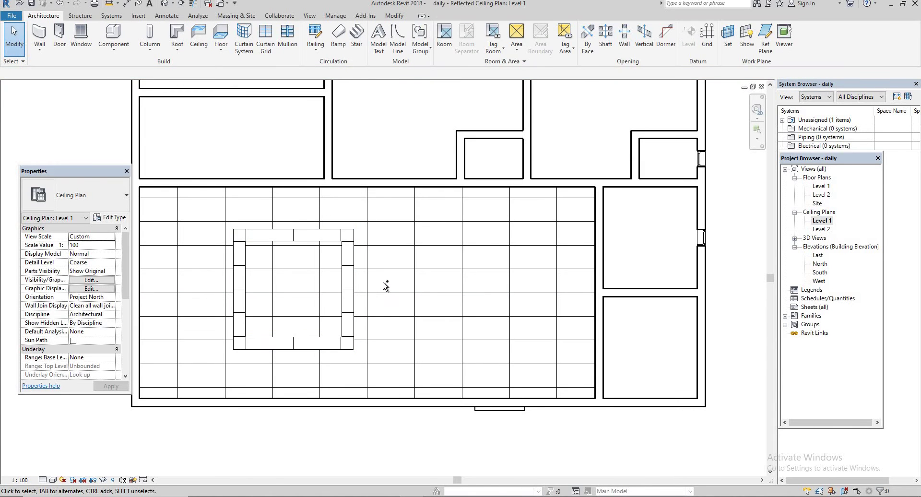
key("l")
key("i")
left_click(234, 349)
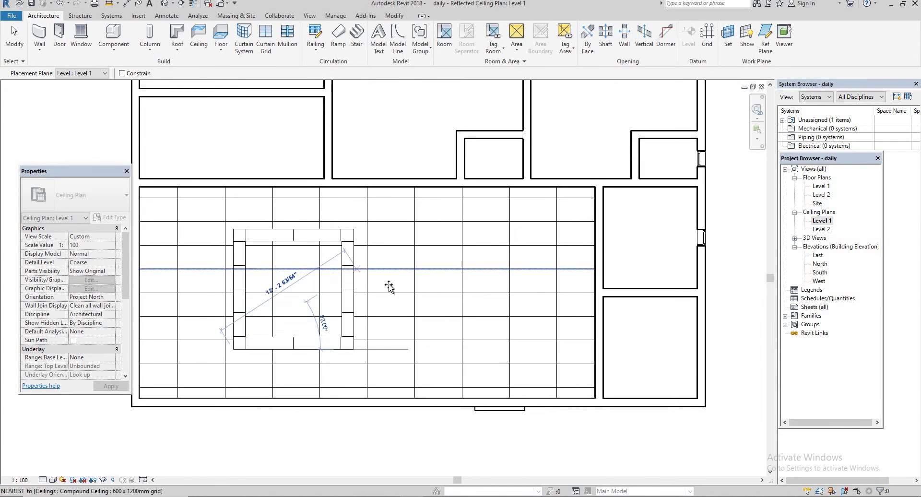
left_click(312, 307)
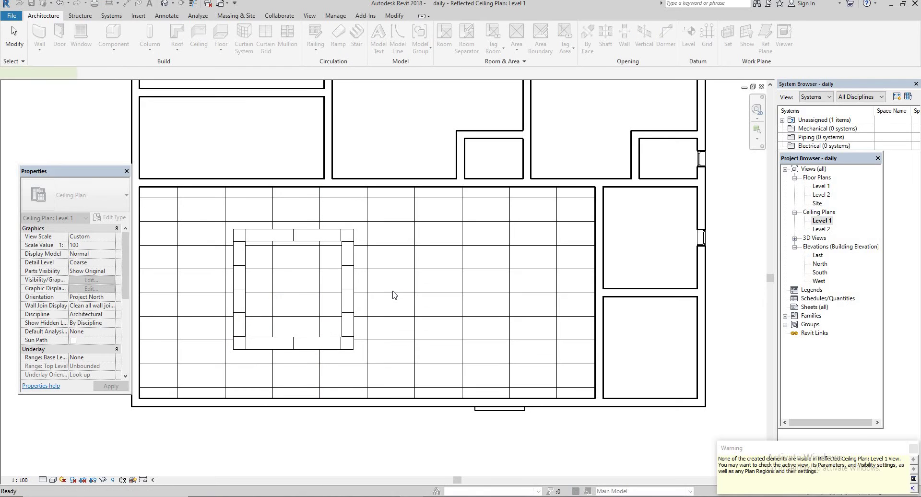
key("g")
key("p")
key("Escape")
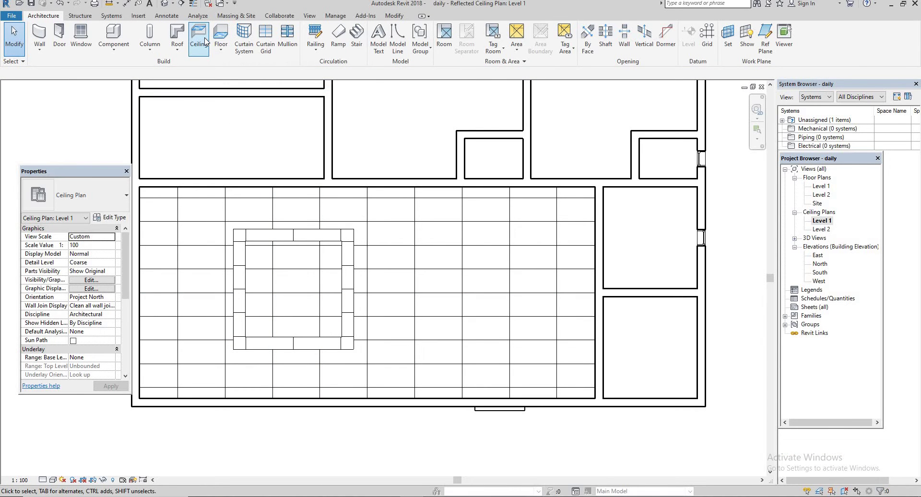
Step: Start a sketched ceiling and draw a rectangular boundary up to the grid ceiling's top edge
left_click(199, 38)
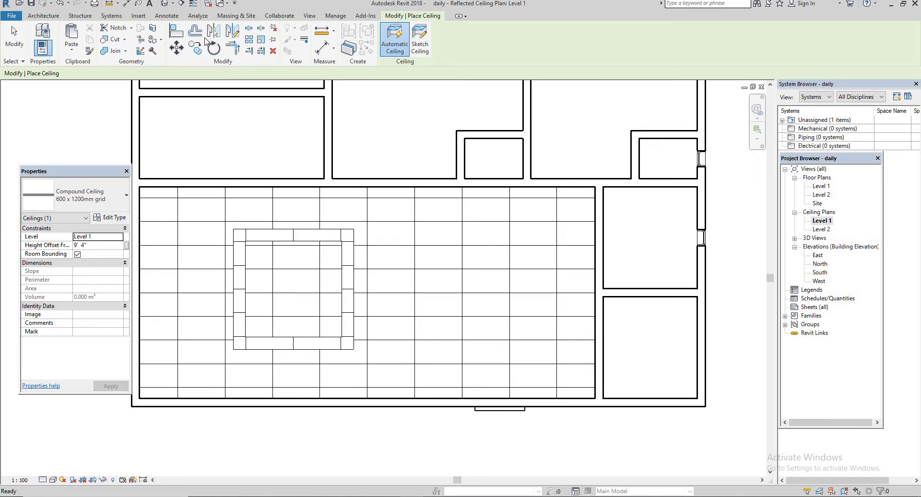
left_click(419, 43)
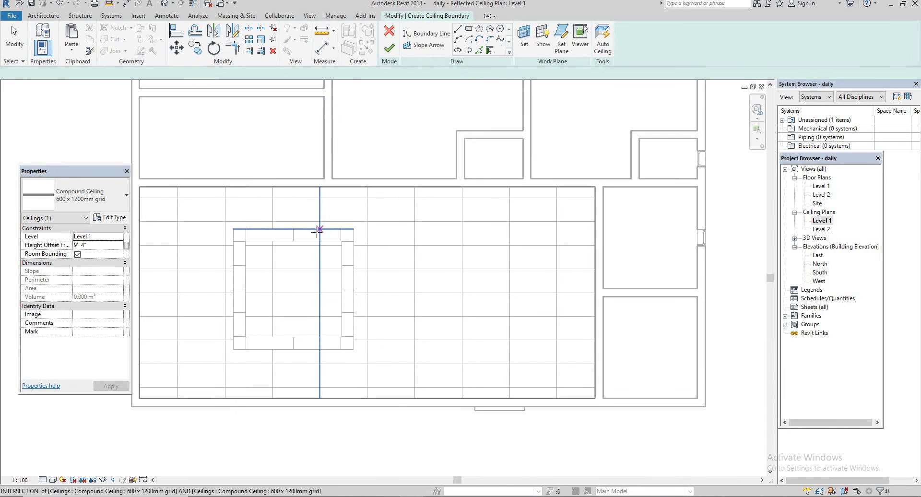
left_click(426, 33)
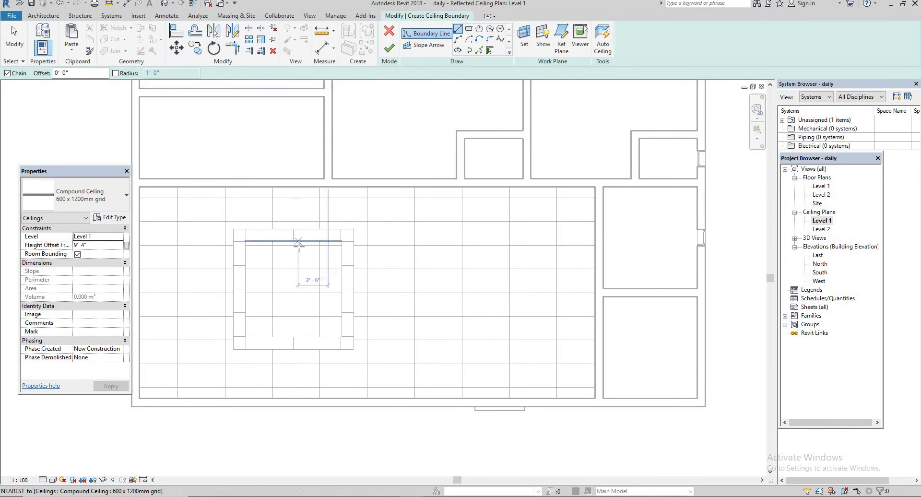
left_click(292, 292)
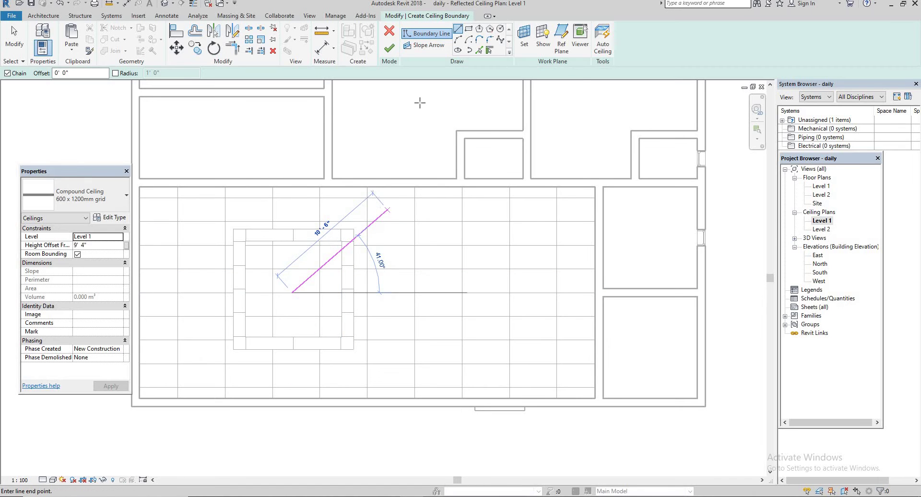
left_click(469, 29)
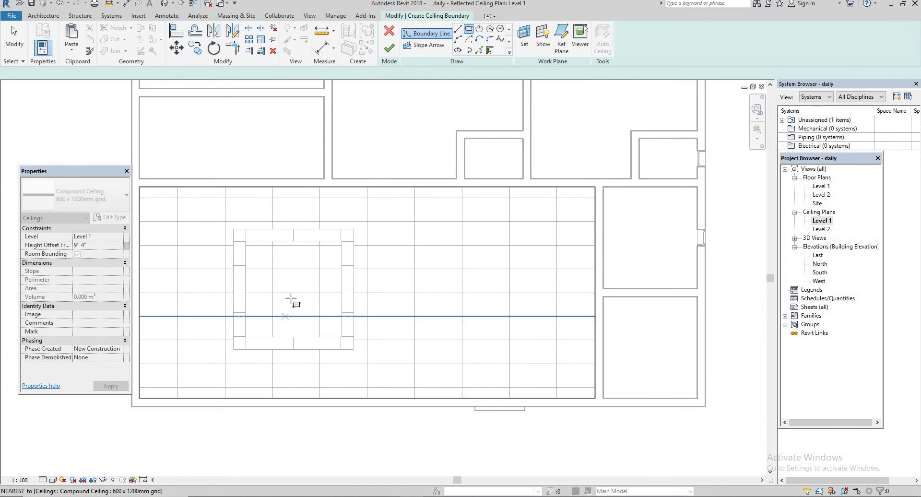
left_click(292, 292)
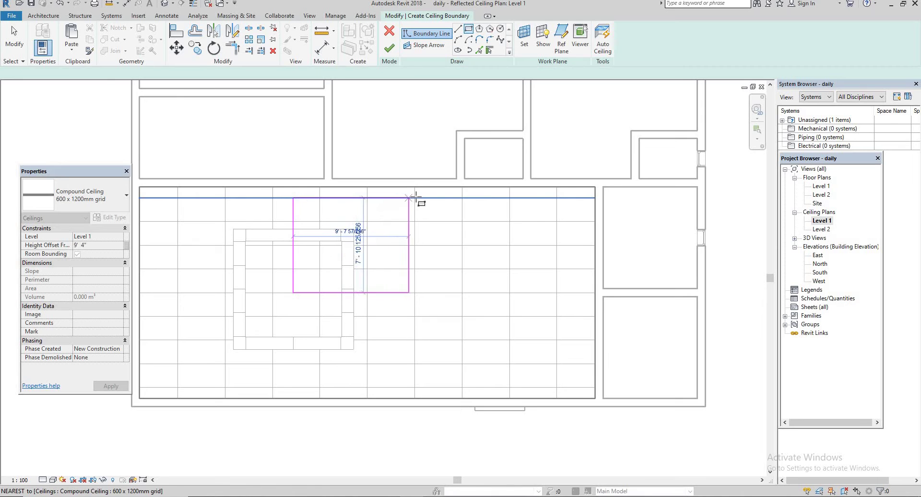
left_click(415, 197)
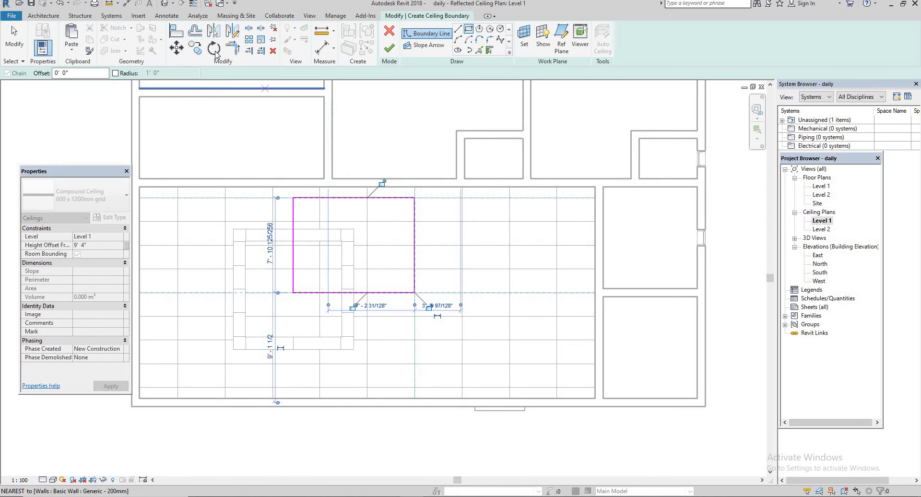
key("Escape")
key("Escape")
Step: Offset all four rectangle edges 1' 0" inward using OF
key("o")
key("f")
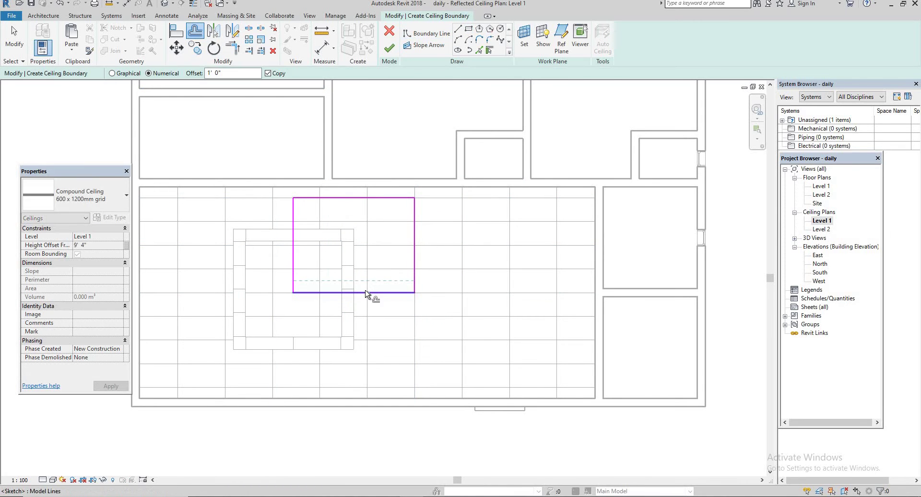
left_click(331, 287)
left_click(296, 245)
left_click(348, 202)
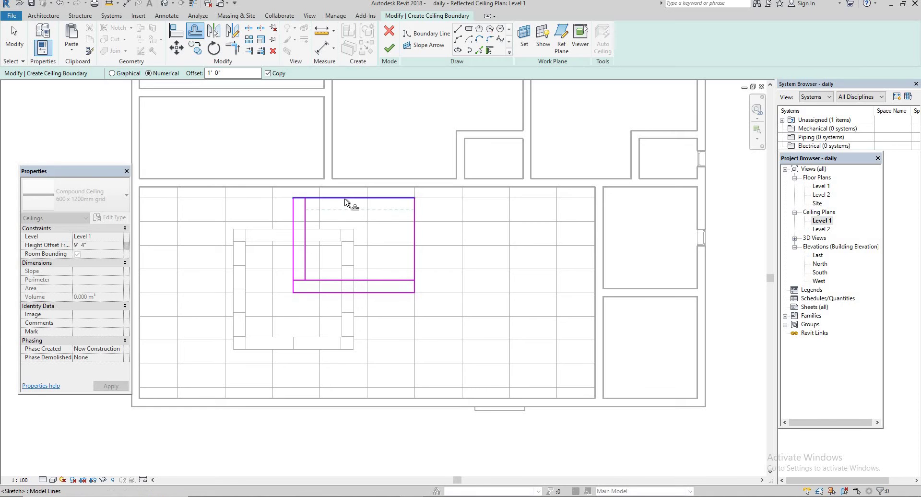
left_click(416, 247)
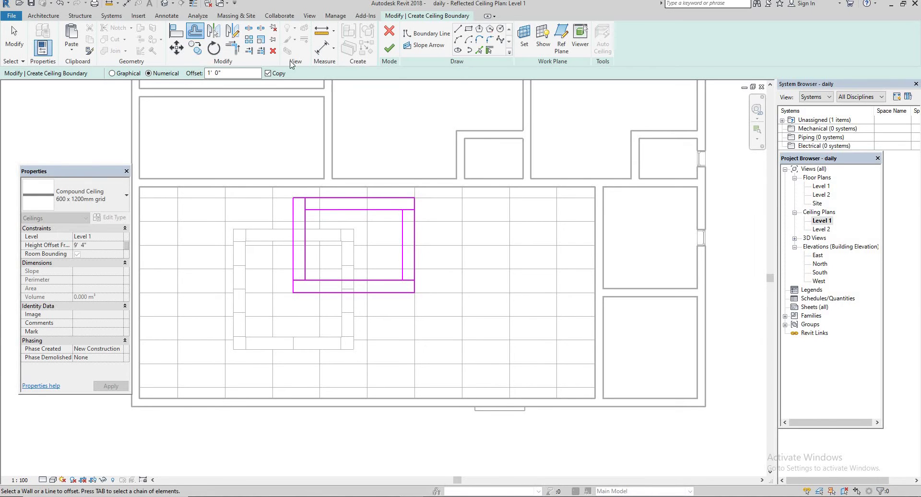
Step: Trim the inner lines into closed corners and finish the ceiling sketch
left_click(233, 50)
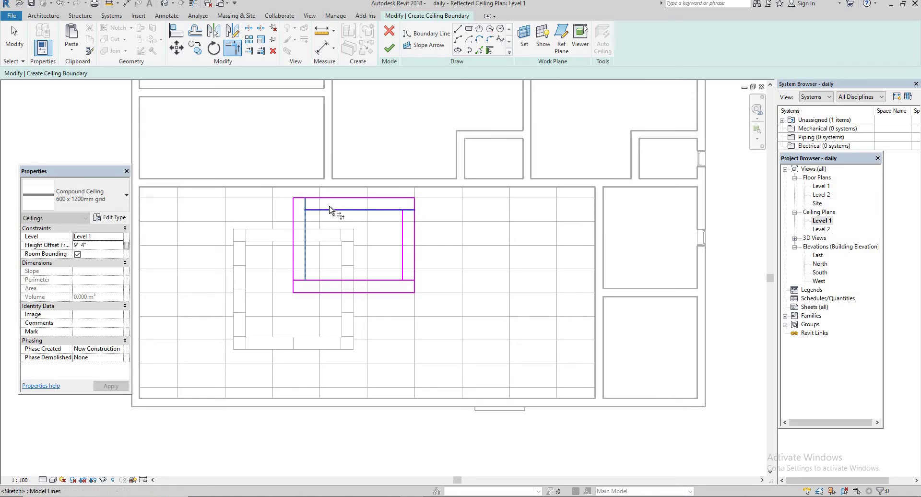
left_click(335, 210)
left_click(307, 247)
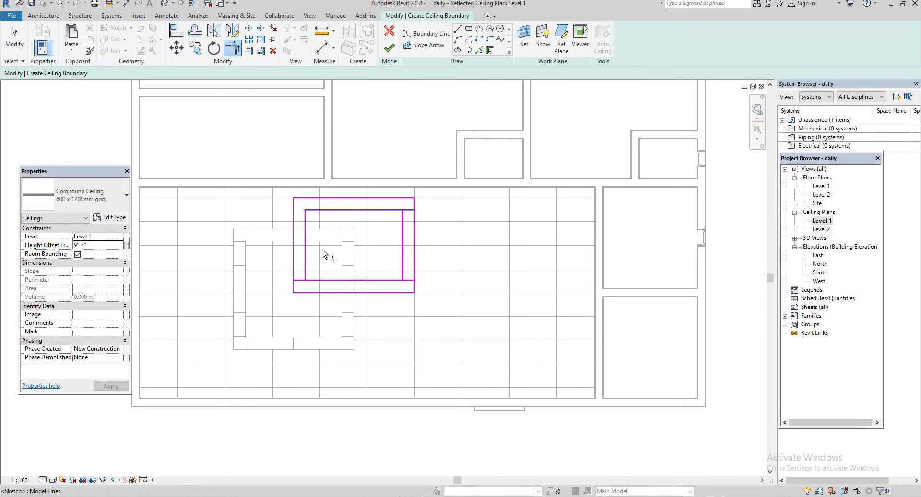
left_click(317, 281)
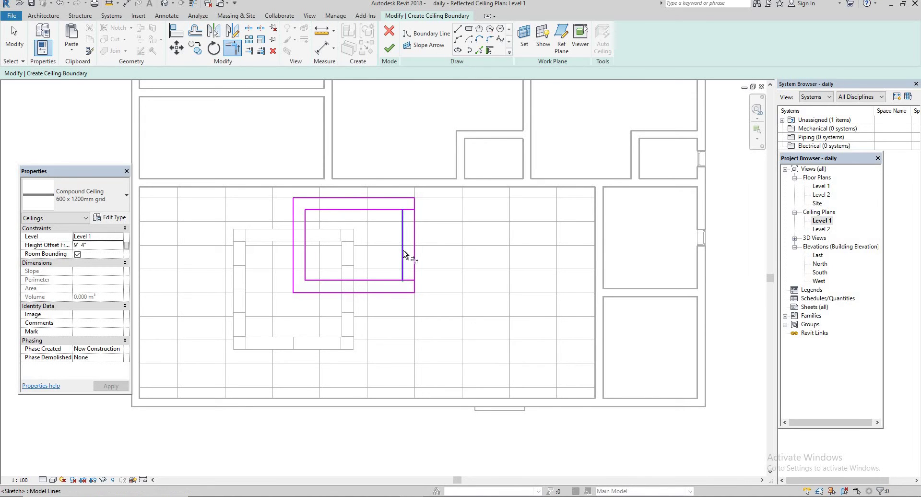
left_click(404, 252)
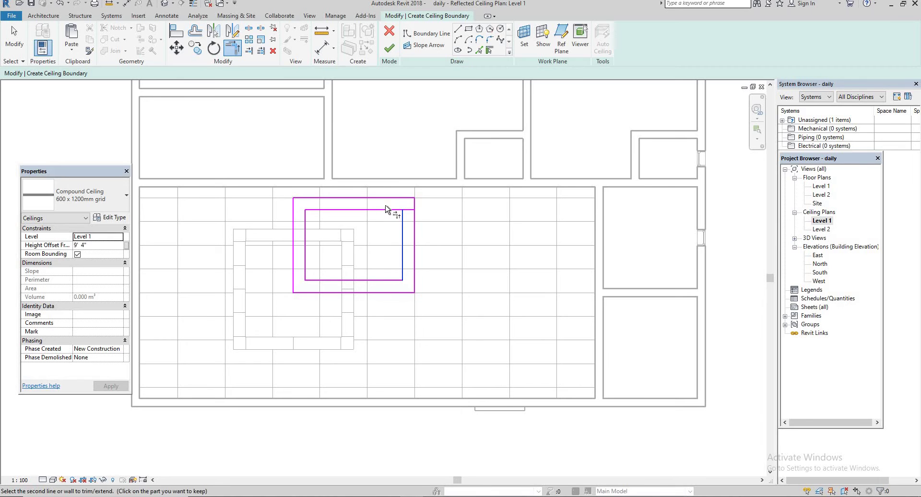
left_click(391, 210)
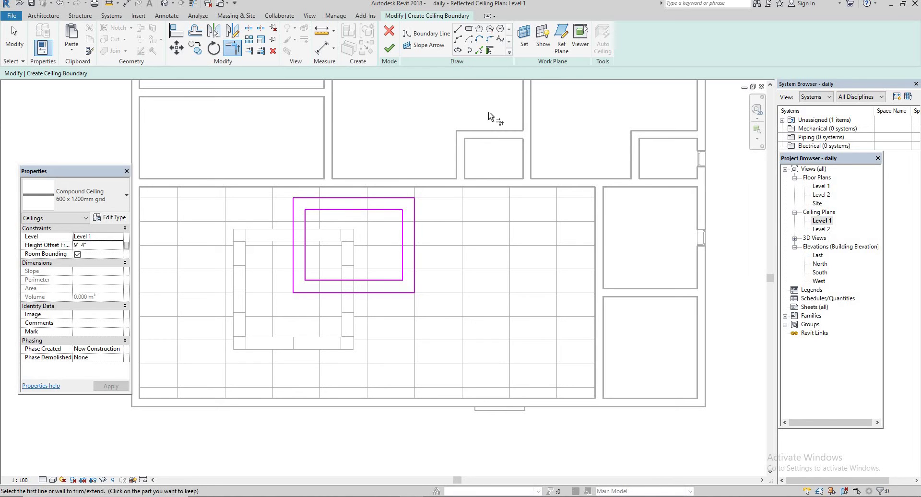
left_click(390, 49)
left_click(167, 6)
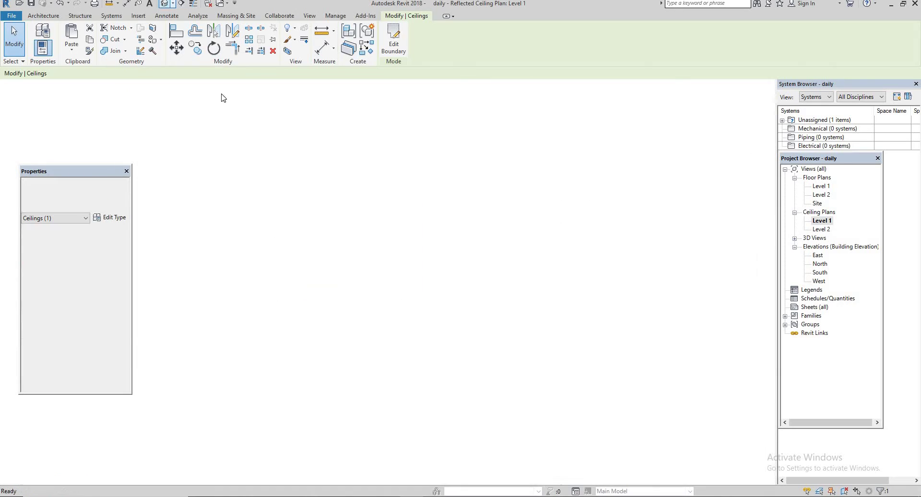
mouse_move(377, 251)
middle_mouse_down("shift")
mouse_move(348, 179)
mouse_move(246, 151)
middle_mouse_up("shift")
scroll(347, 178, "up", 3)
scroll(291, 220, "up", 3)
mouse_move(288, 210)
middle_mouse_down("shift")
mouse_move(366, 189)
mouse_move(385, 196)
mouse_move(388, 304)
mouse_move(375, 277)
middle_mouse_up("shift")
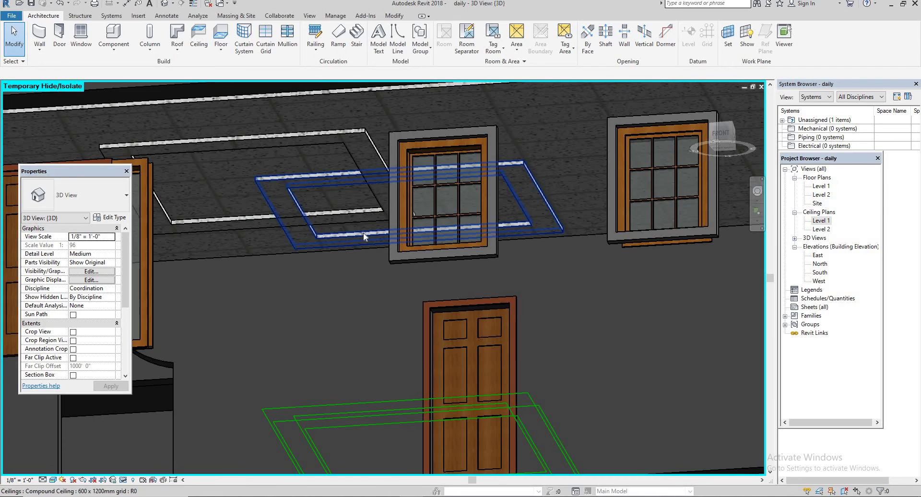
scroll(342, 232, "down", 2)
left_click(821, 220)
Step: Return to the Level 1 ceiling plan, start Component (CM), and browse its type list
double_click(821, 221)
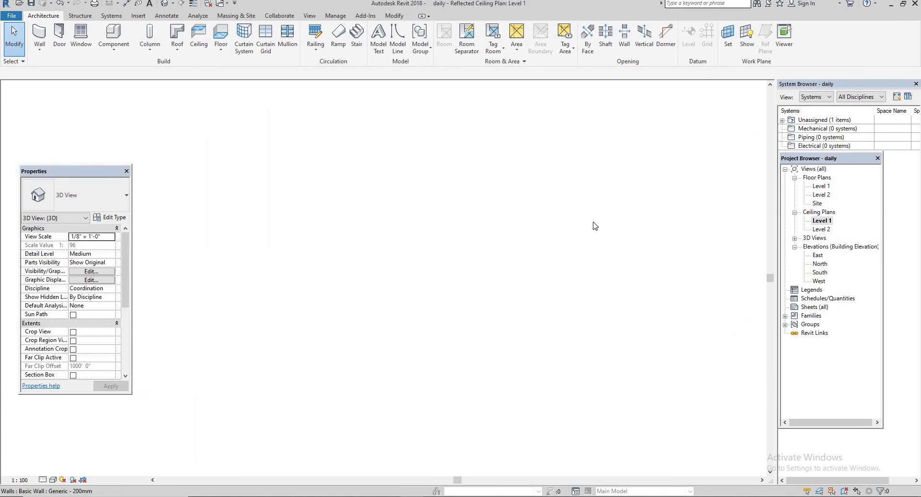
key("m")
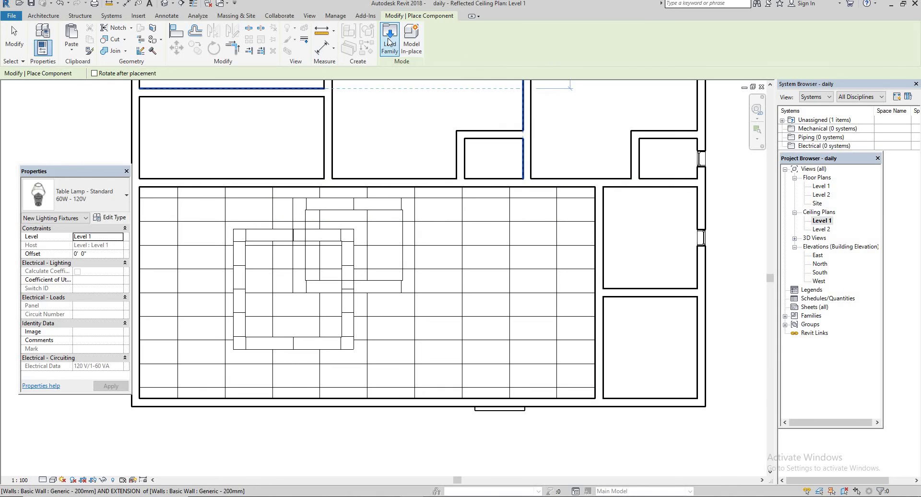
left_click(126, 195)
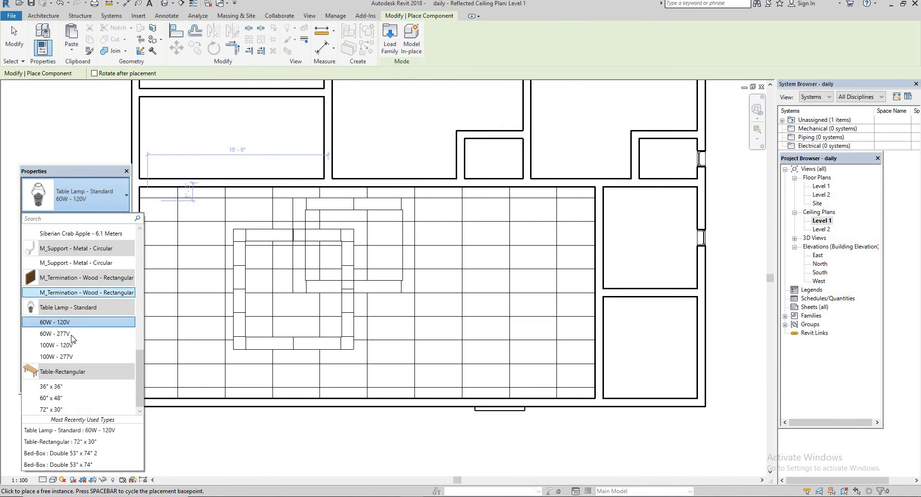
scroll(73, 339, "up", 2)
scroll(74, 343, "up", 3)
scroll(73, 348, "up", 3)
scroll(74, 351, "up", 2)
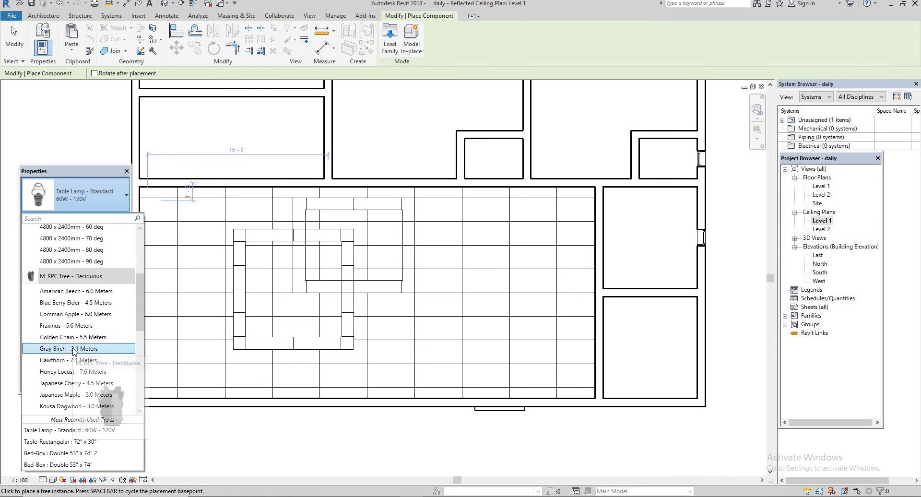
scroll(75, 350, "up", 2)
scroll(72, 345, "up", 2)
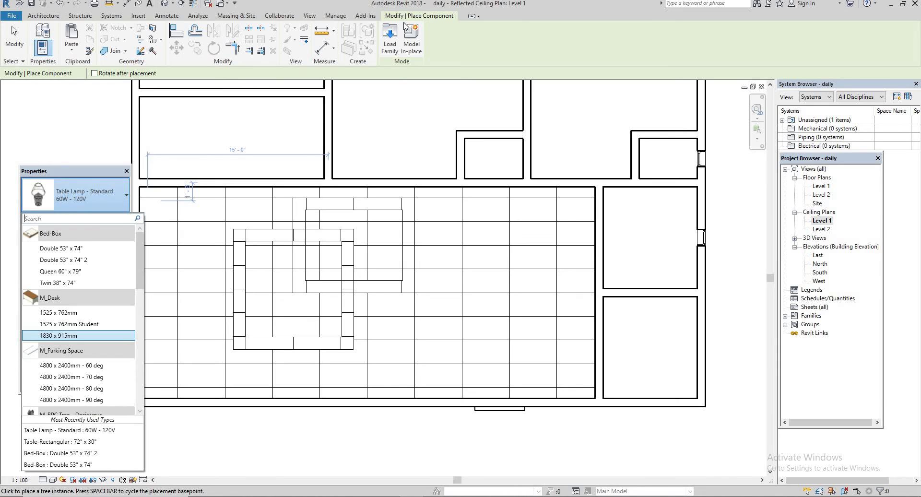
left_click(390, 36)
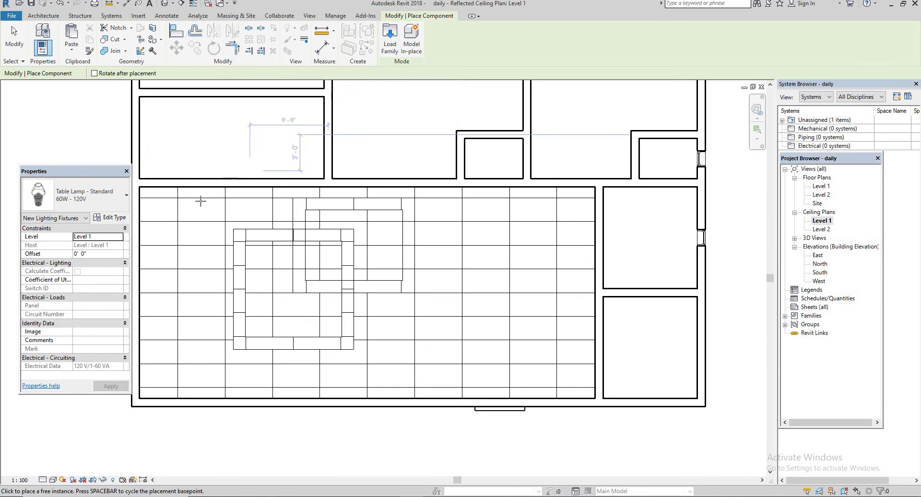
Step: In Load Family, browse to the REVIT FAMILIES folder on Local Disk (E:)
left_click(390, 35)
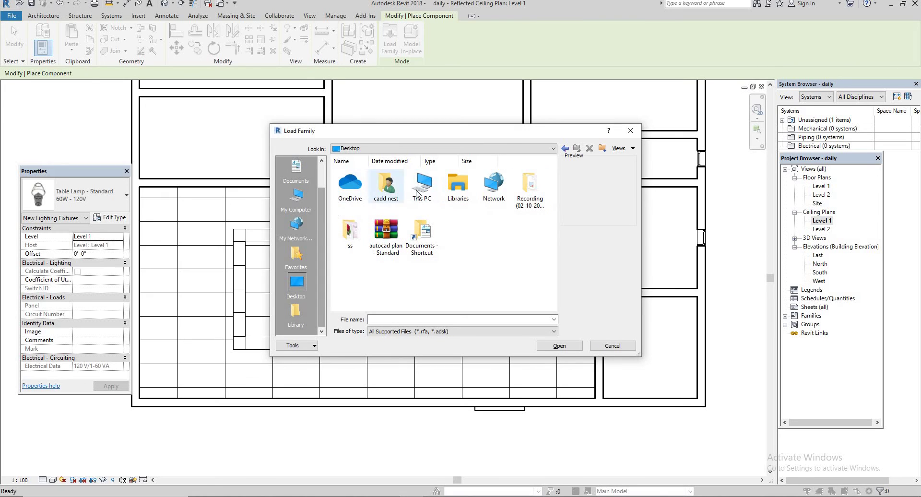
left_click(418, 194)
left_click(305, 199)
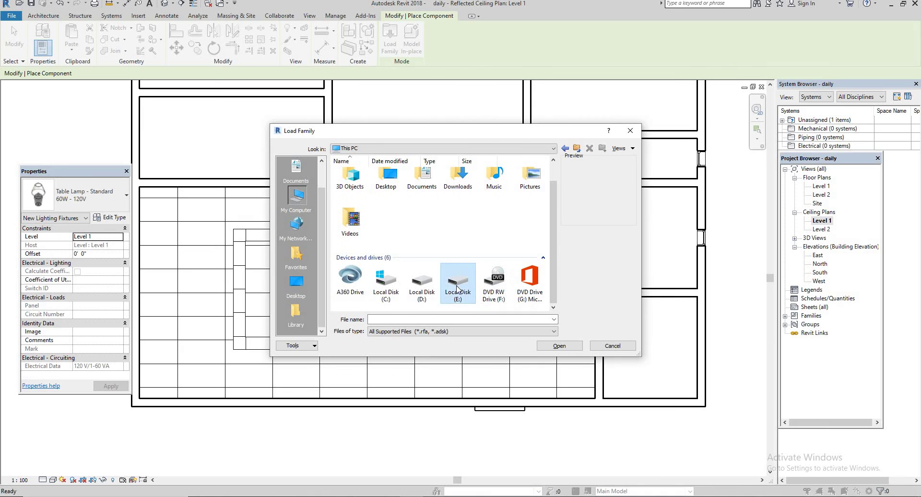
double_click(471, 282)
left_click(426, 196)
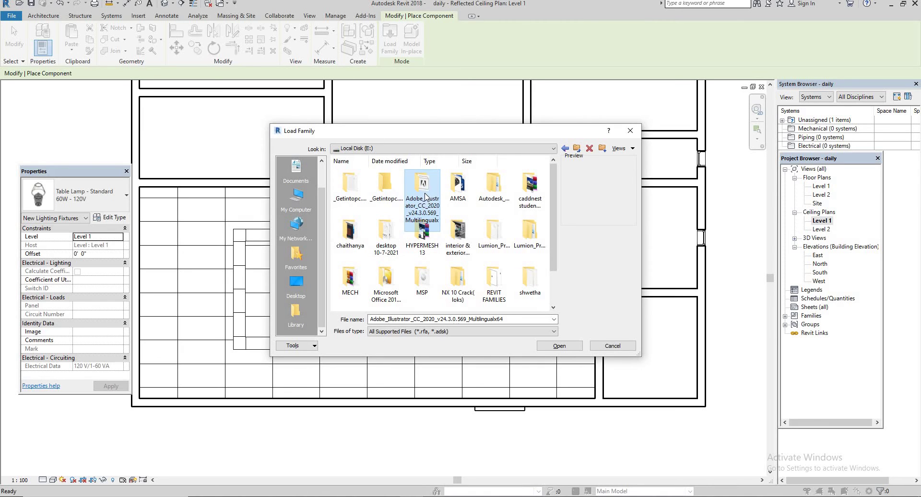
left_click(494, 282)
double_click(500, 281)
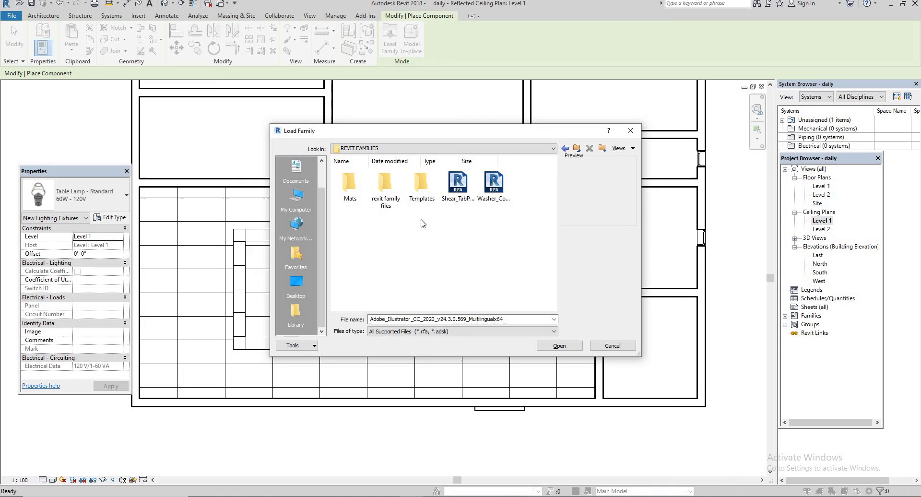
Step: Open Revit Families 1 > Lighting Fixtures and load Ceiling Light - Flat Round
double_click(392, 187)
double_click(458, 189)
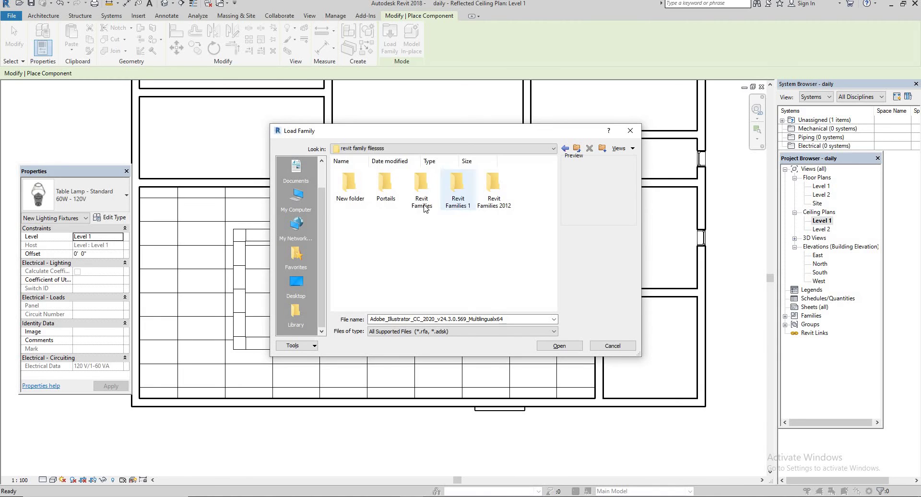
double_click(459, 198)
left_click(422, 249)
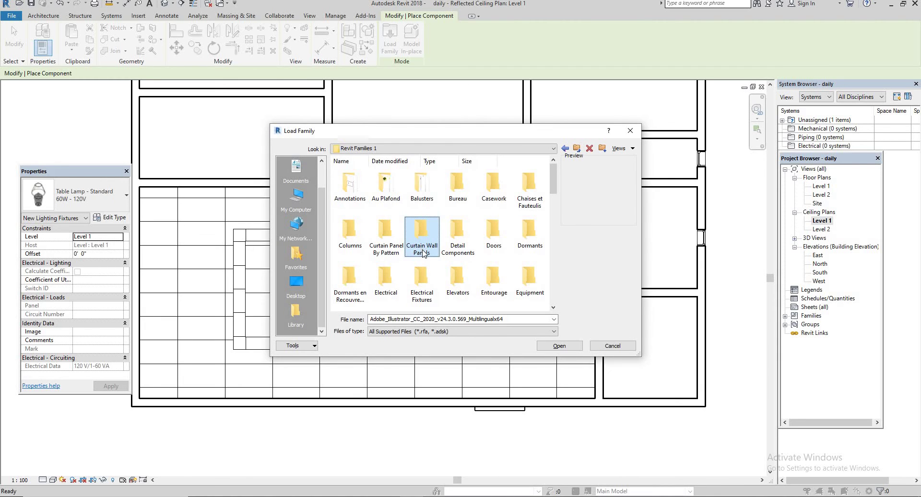
key("l")
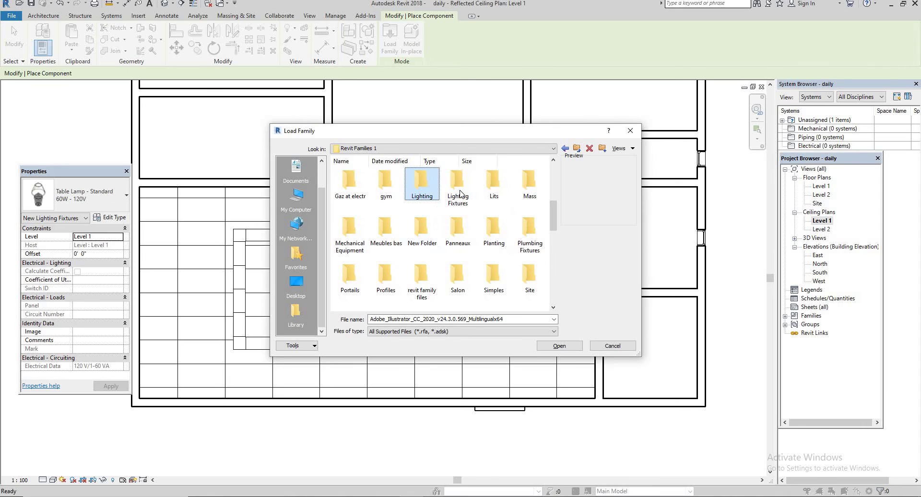
left_click(460, 193)
double_click(460, 199)
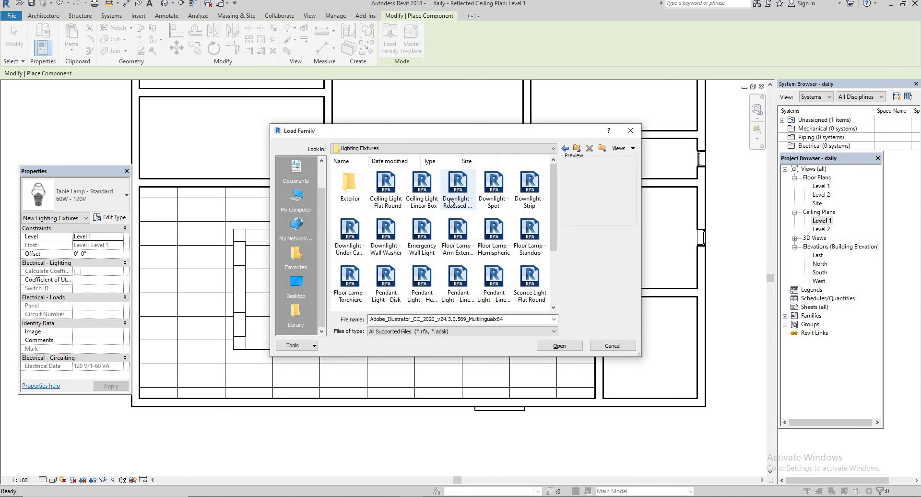
left_click(387, 187)
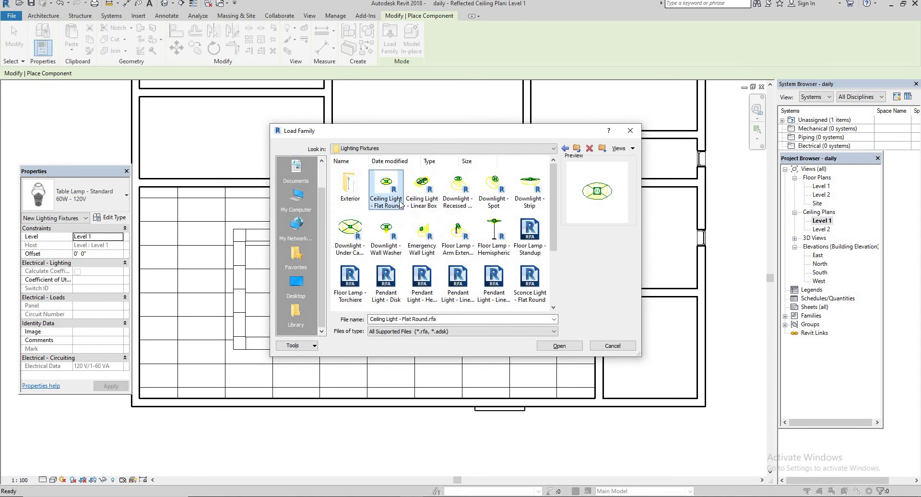
left_click(559, 346)
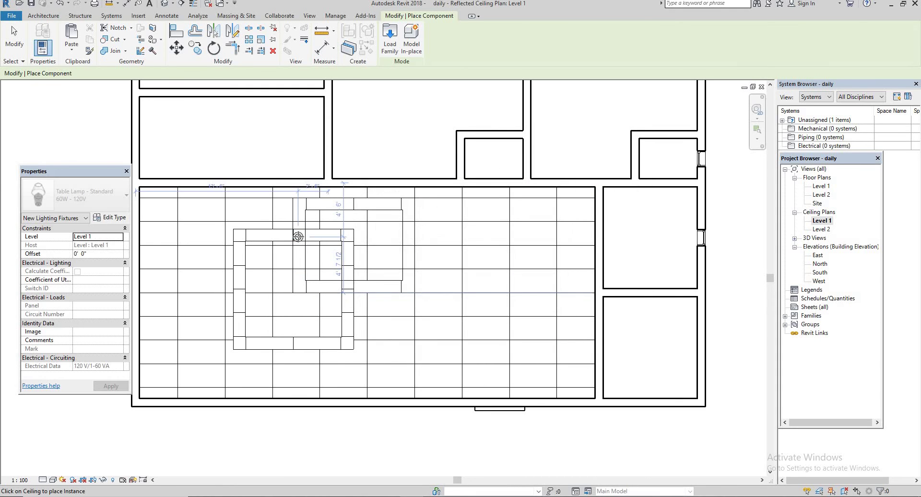
Step: Place Ceiling Light - Flat Round fixtures on the ring ceiling frame corners, then exit placement
scroll(299, 234, "up", 1)
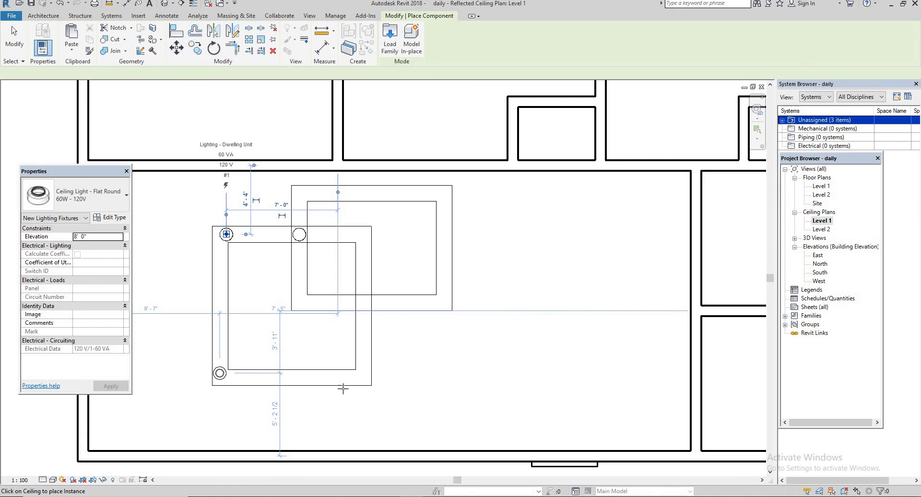
left_click(365, 238)
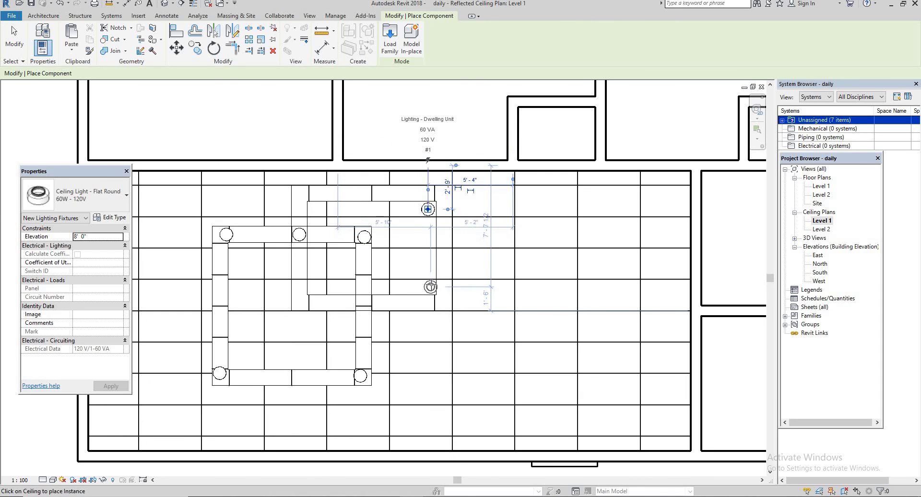
left_click(430, 284)
key("Escape")
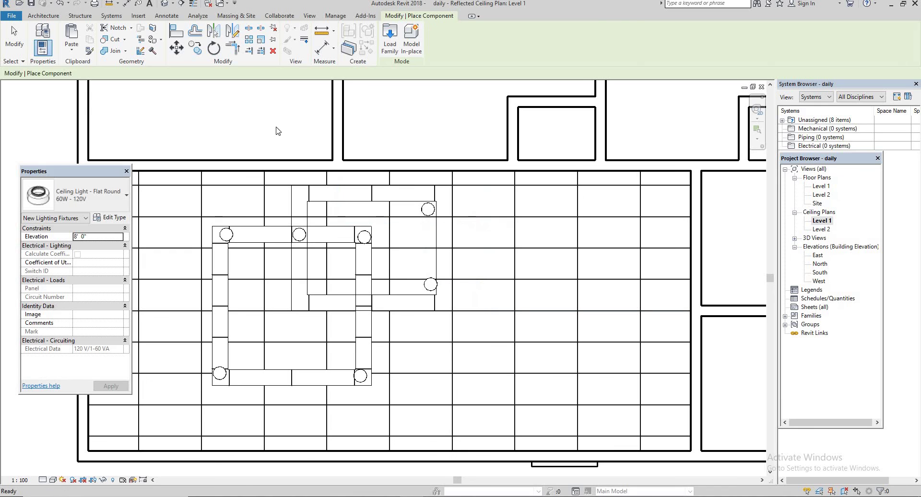
key("Escape")
Step: Orbit and zoom the 3D view to inspect the round lights under both raised ceiling frames
left_click(164, 2)
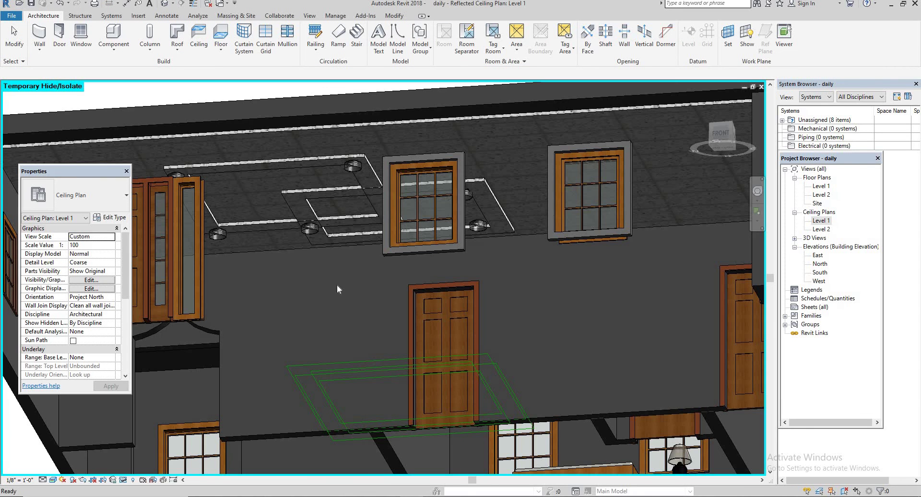
mouse_move(342, 171)
middle_mouse_down("shift")
mouse_move(388, 133)
mouse_move(323, 273)
mouse_move(341, 232)
mouse_move(374, 201)
mouse_move(384, 217)
mouse_move(425, 198)
middle_mouse_up("shift")
scroll(390, 191, "up", 3)
scroll(390, 191, "up", 2)
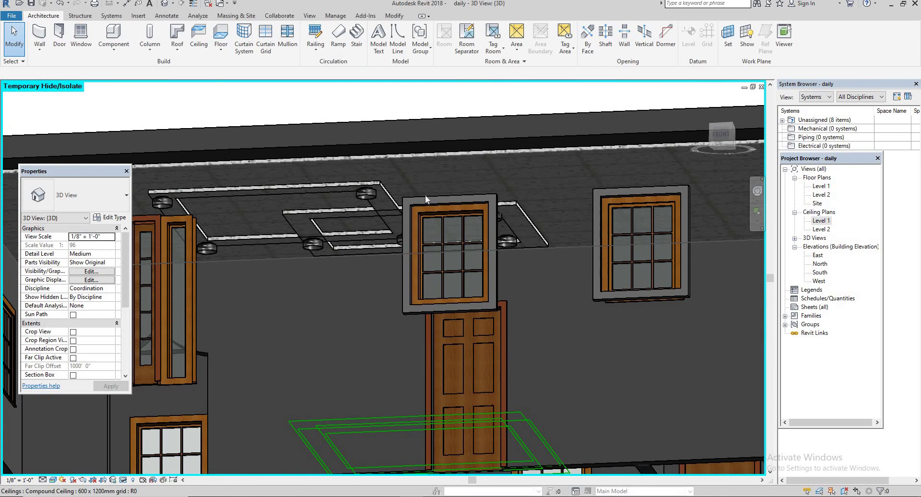